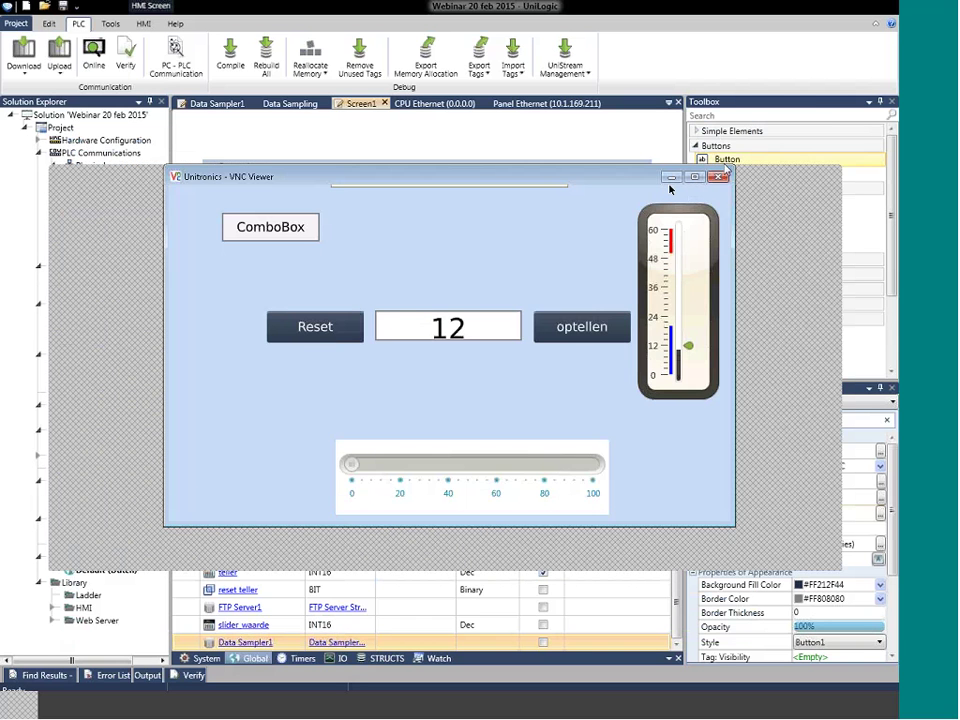
Bring up the web server page and arrange it beside the VNC Viewer so the page gauges and the panel slider are visible together
{"action": "left_click", "coordinate": [719, 177]}
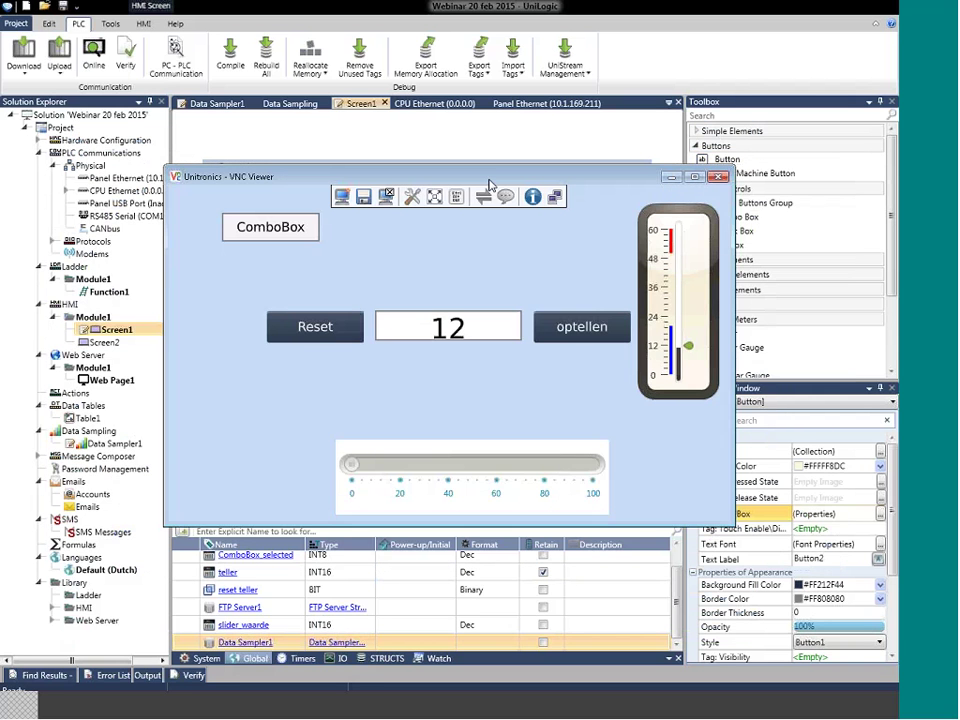
{"action": "left_click_drag", "start_coordinate": [489, 185], "coordinate": [574, 307]}
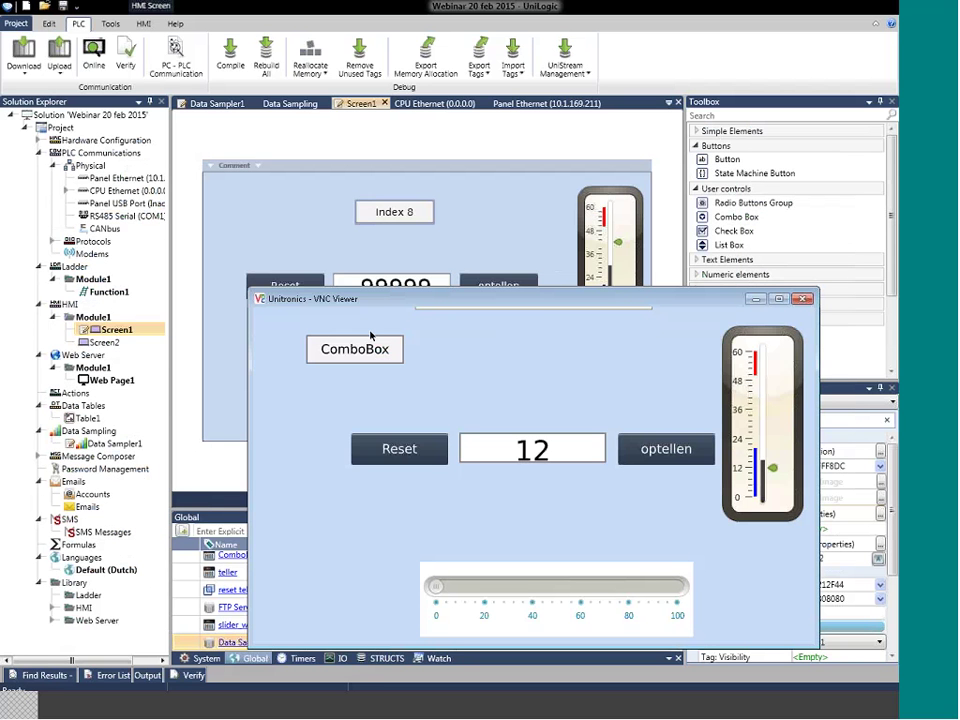
{"action": "left_click", "coordinate": [756, 299]}
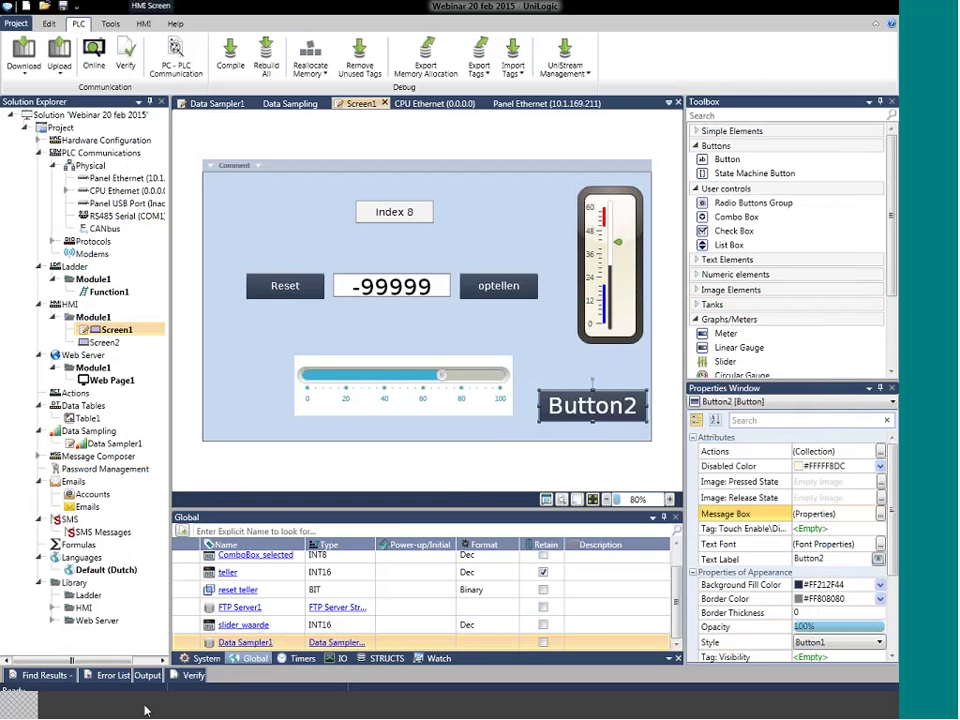
{"action": "left_click", "coordinate": [64, 708]}
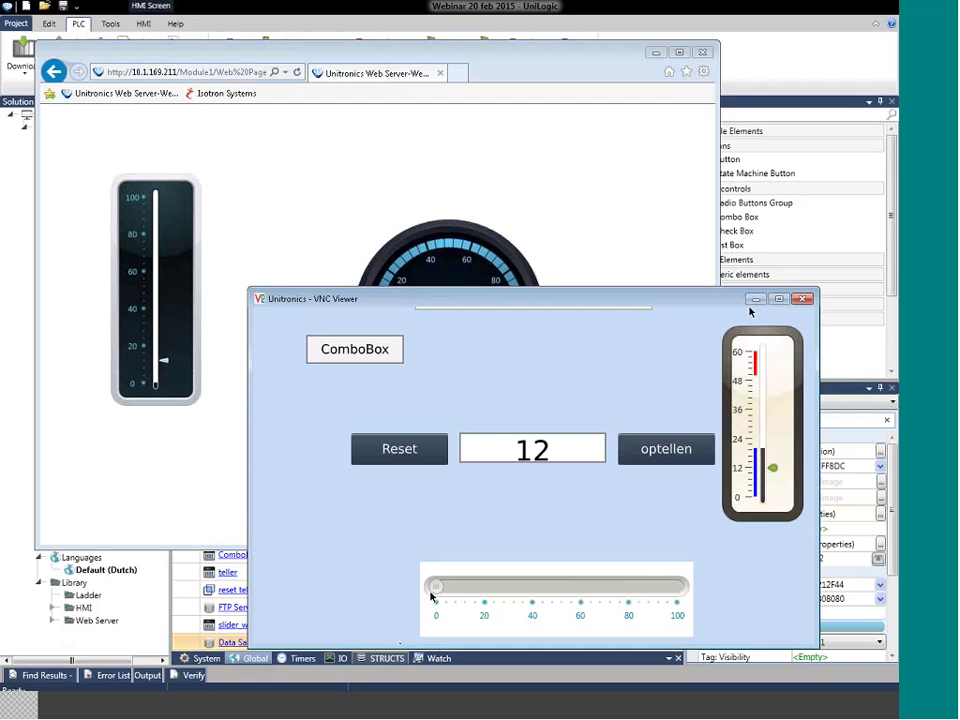
{"action": "mouse_move", "coordinate": [488, 298]}
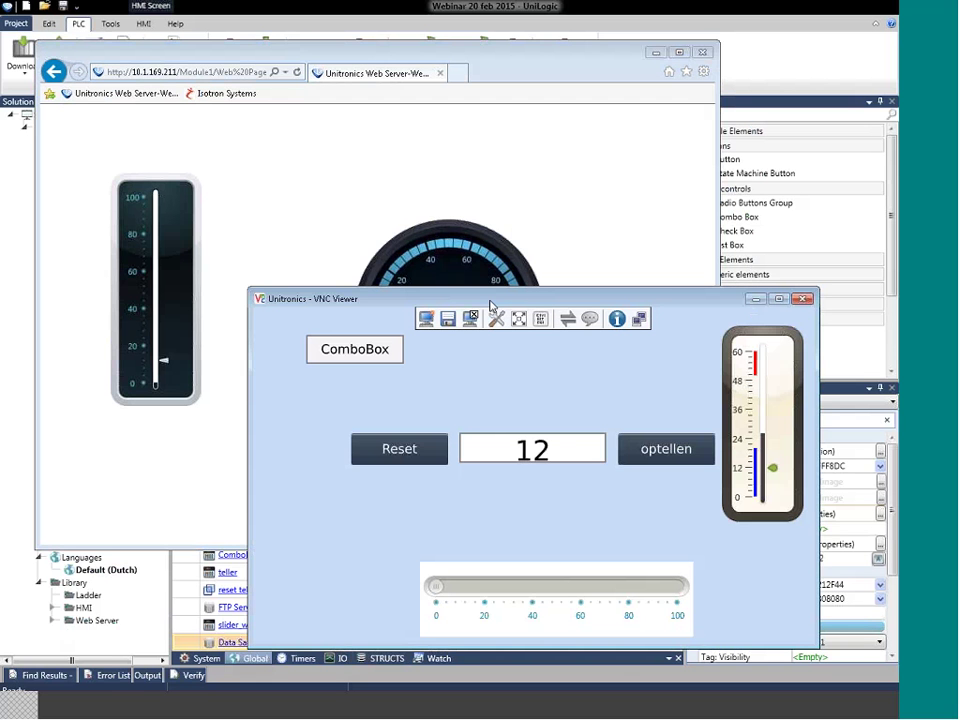
{"action": "left_click_drag", "start_coordinate": [488, 298], "coordinate": [548, 330]}
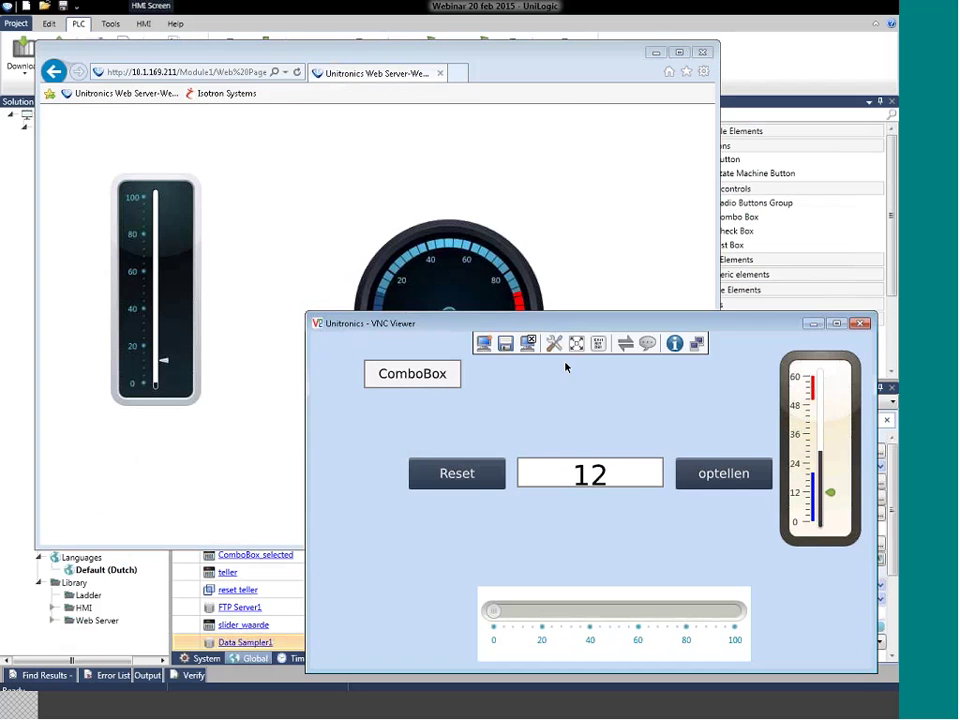
{"action": "left_click", "coordinate": [472, 136]}
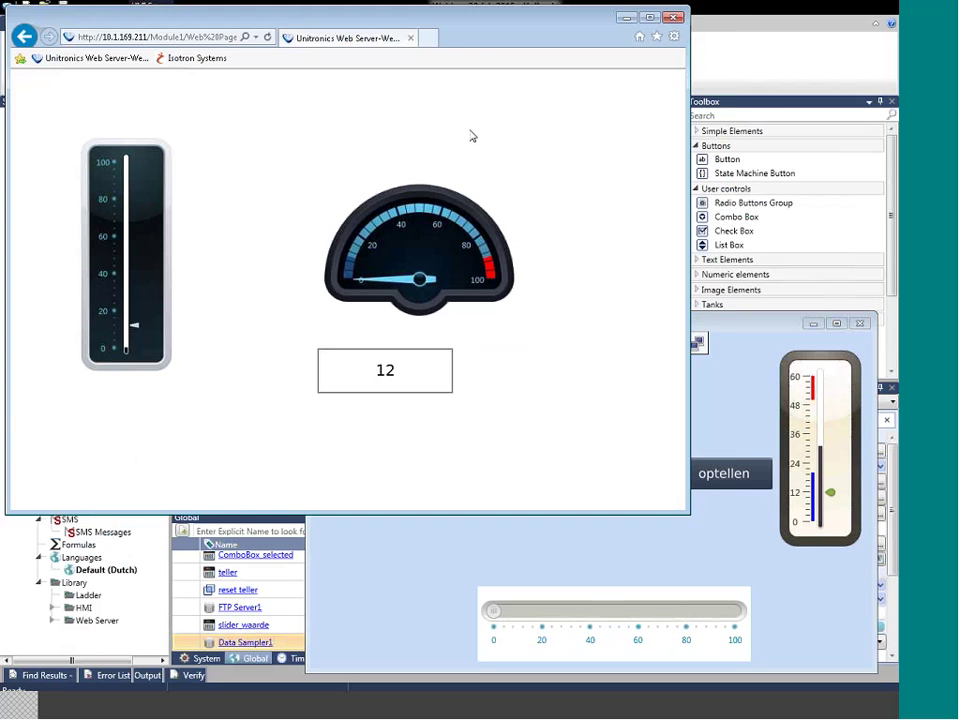
{"action": "left_click", "coordinate": [510, 621]}
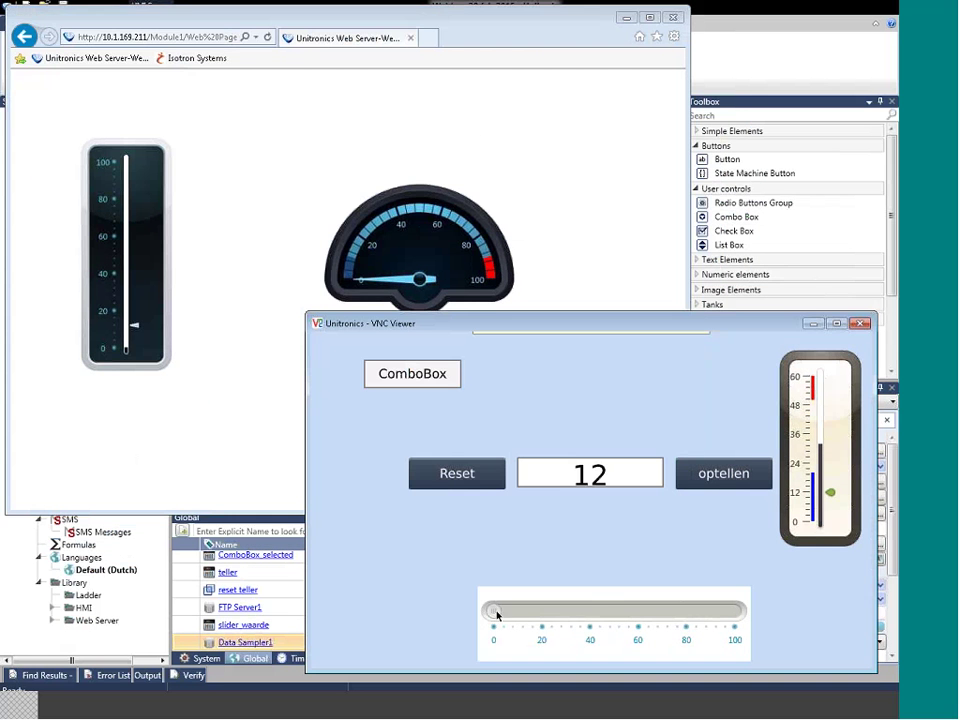
Move the slider on the remote panel to about 40, about 95 and back to about 15 to test the web page gauges
{"action": "left_click_drag", "start_coordinate": [494, 611], "coordinate": [570, 622]}
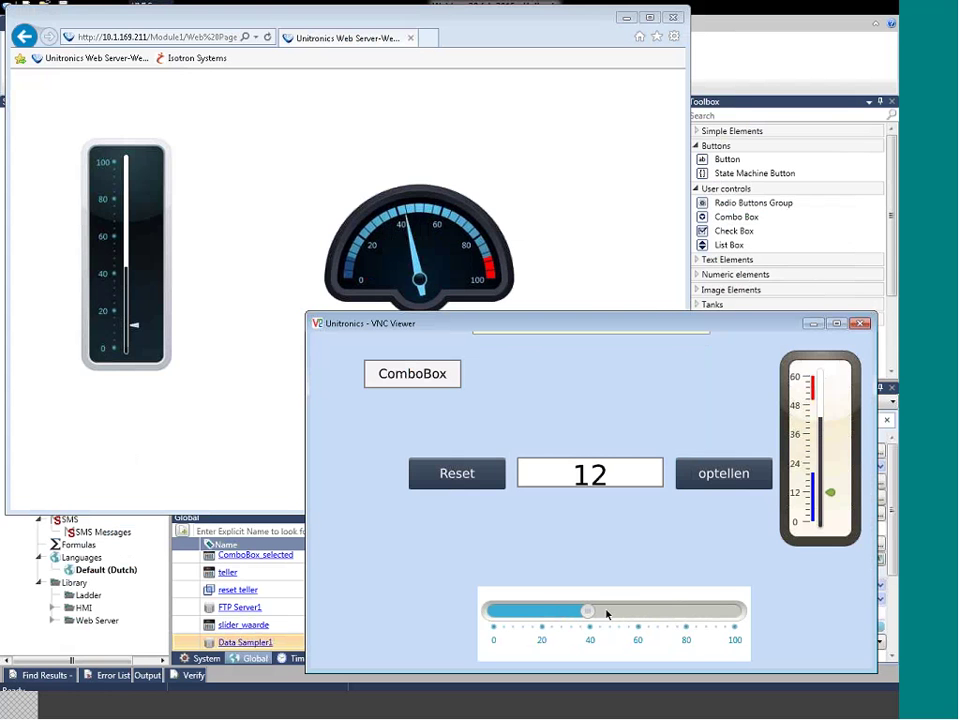
{"action": "left_click_drag", "start_coordinate": [606, 615], "coordinate": [718, 620]}
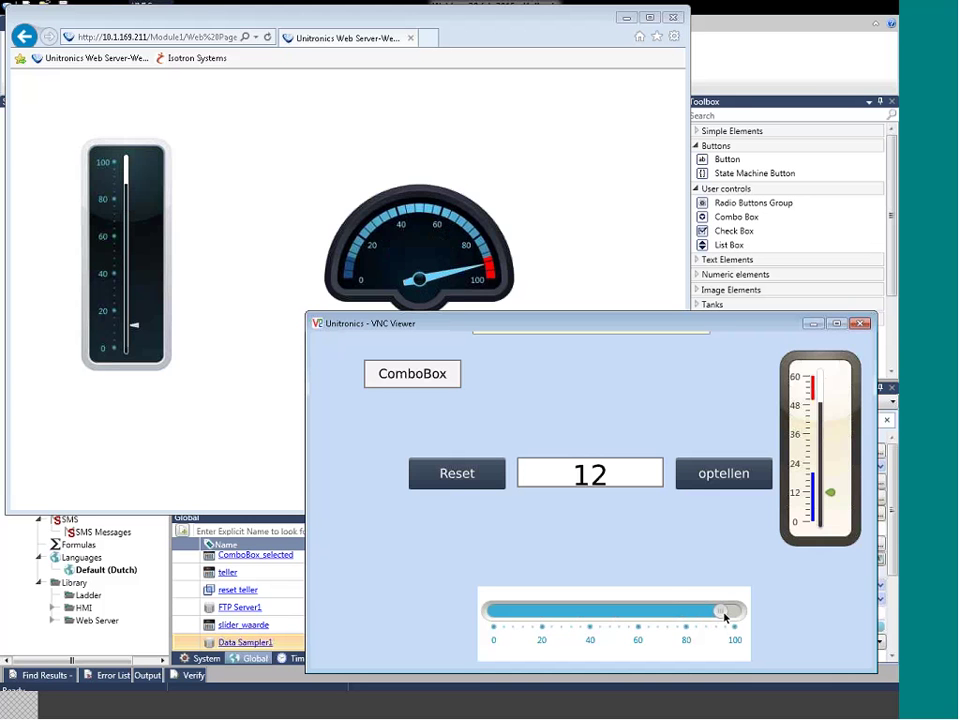
{"action": "left_click_drag", "start_coordinate": [726, 618], "coordinate": [533, 620]}
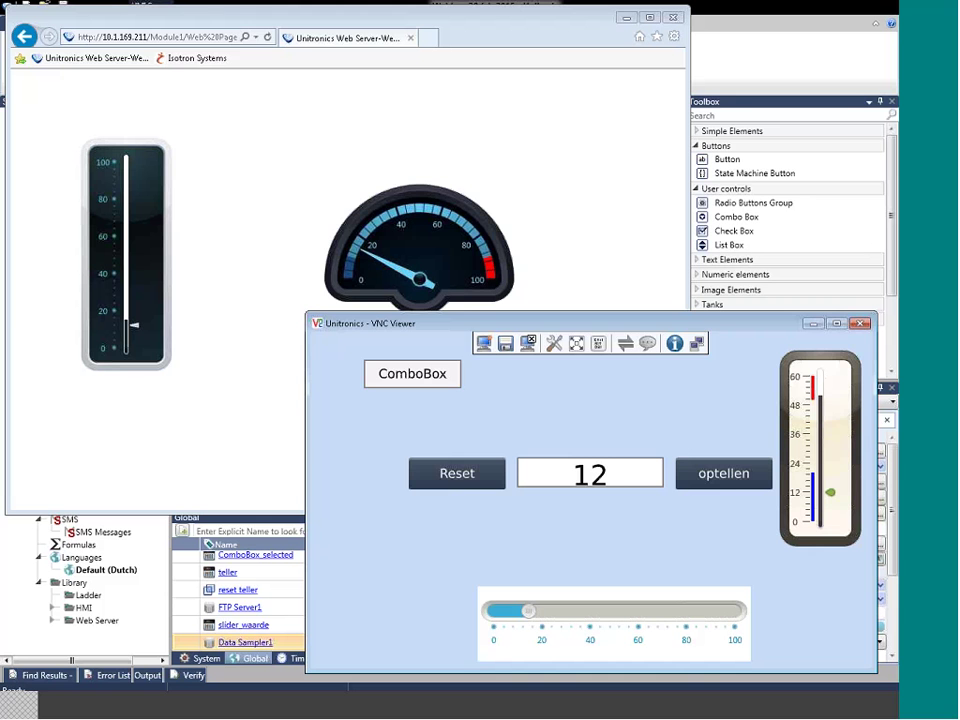
Move the VNC Viewer clear of the web page's numeric field and set that field to 45
{"action": "left_click", "coordinate": [236, 265]}
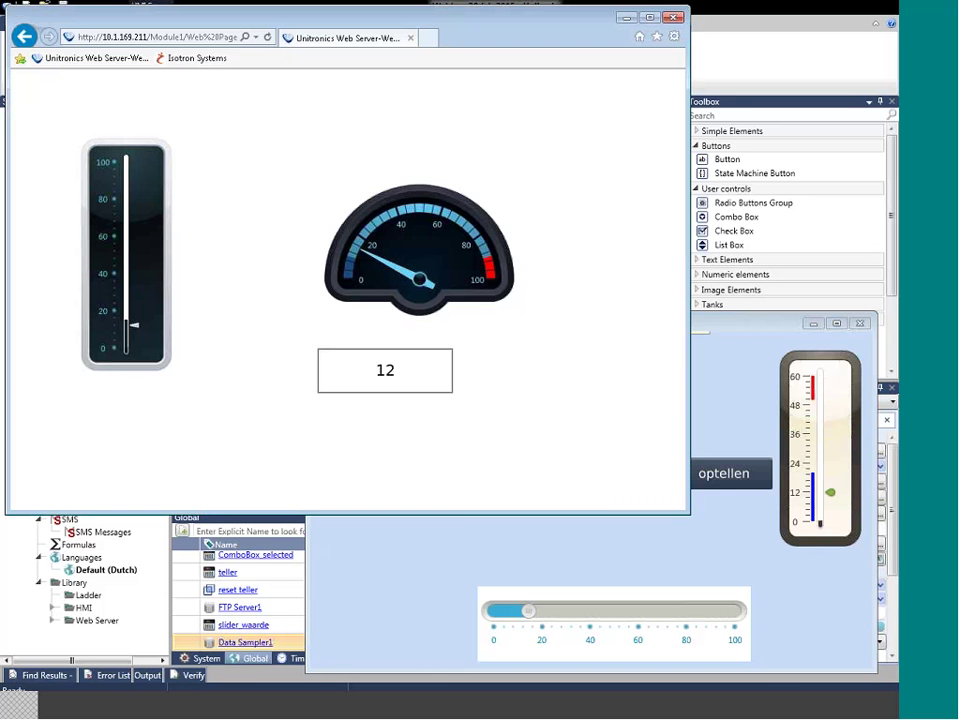
{"action": "left_click", "coordinate": [702, 330]}
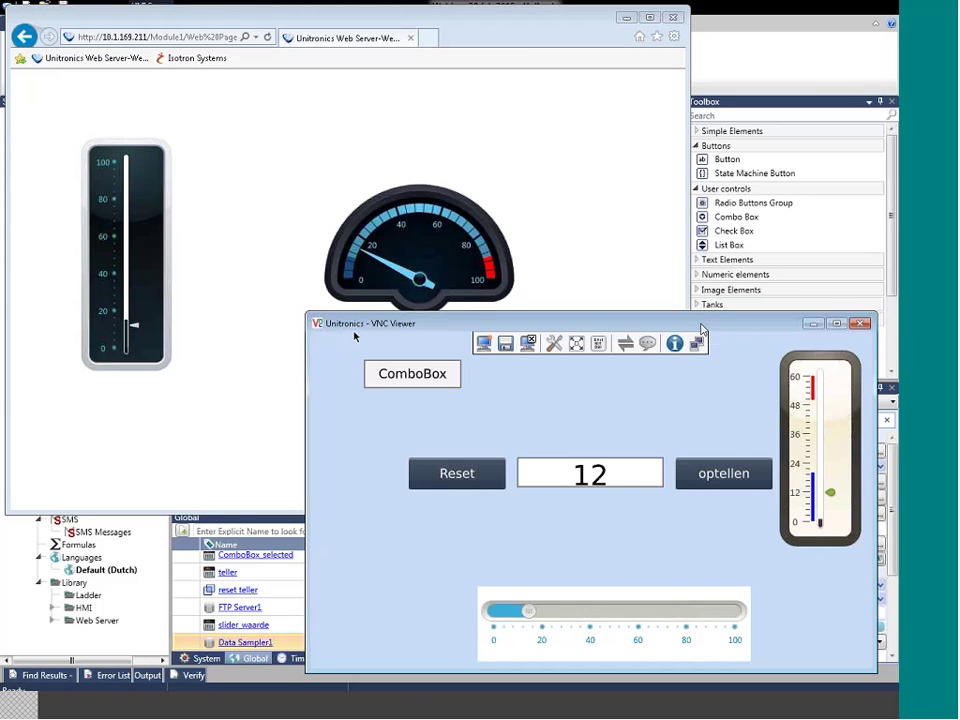
{"action": "left_click_drag", "start_coordinate": [354, 337], "coordinate": [469, 438]}
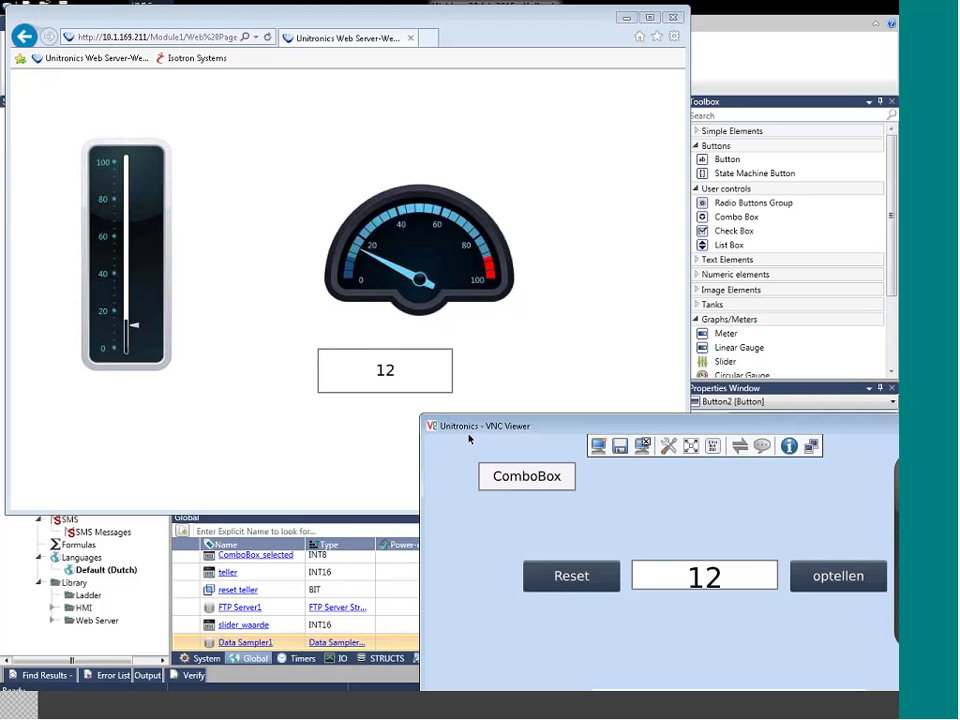
{"action": "double_click", "coordinate": [418, 375]}
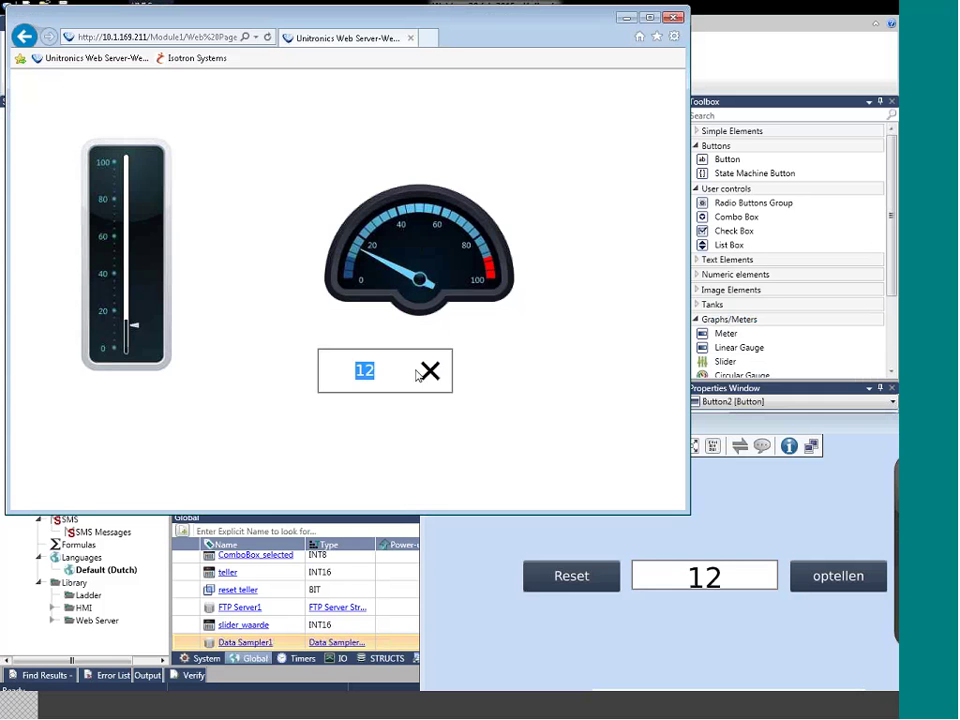
{"action": "type", "text": "45"}
{"action": "key", "text": "Return"}
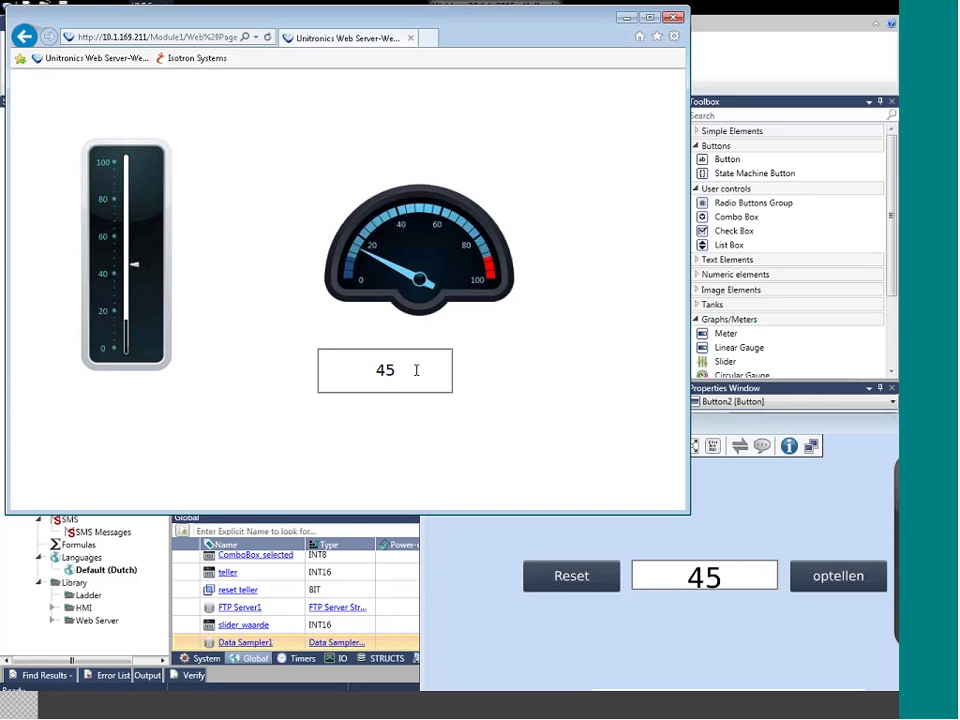
Set the web page's numeric field to 70
{"action": "left_click", "coordinate": [416, 370]}
{"action": "type", "text": "70"}
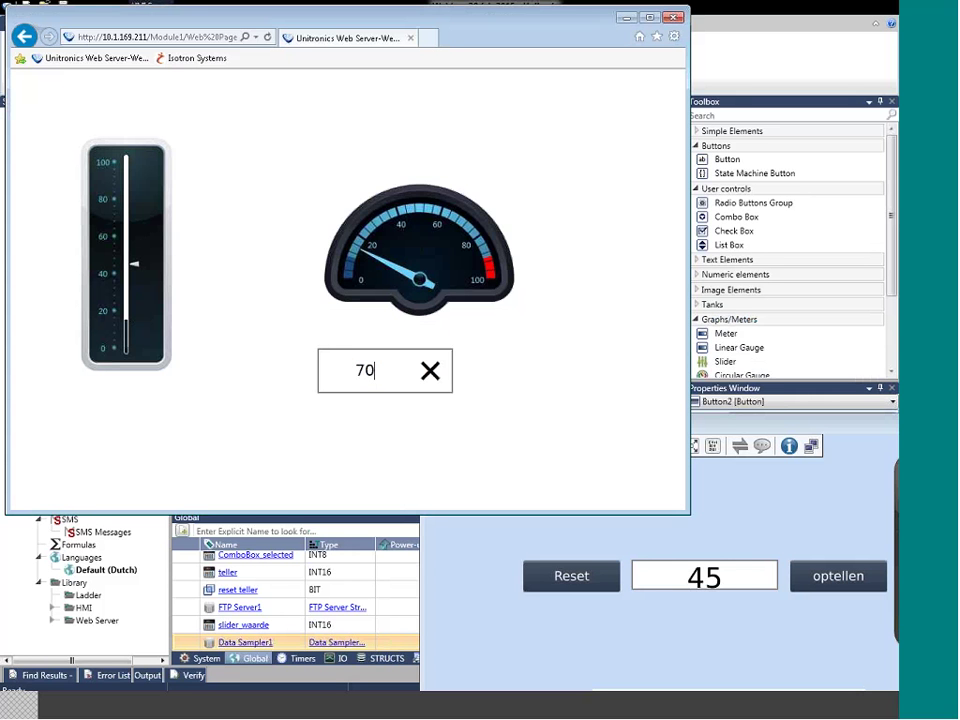
{"action": "key", "text": "Return"}
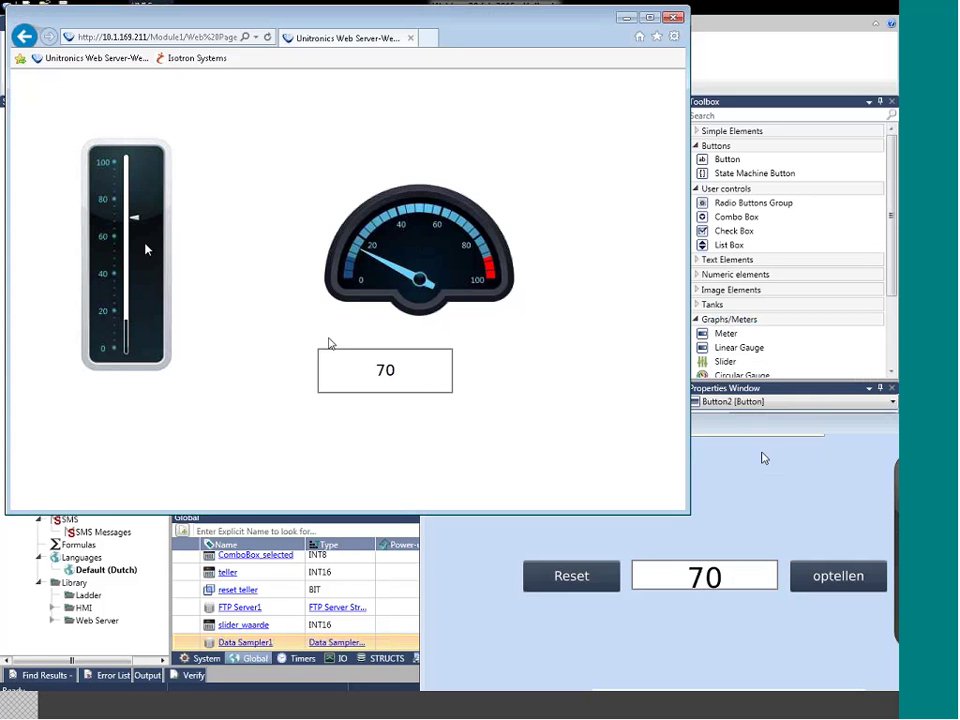
Minimize the web page, move the VNC Viewer fully back into view and operate the panel's optellen button
{"action": "left_click", "coordinate": [626, 19]}
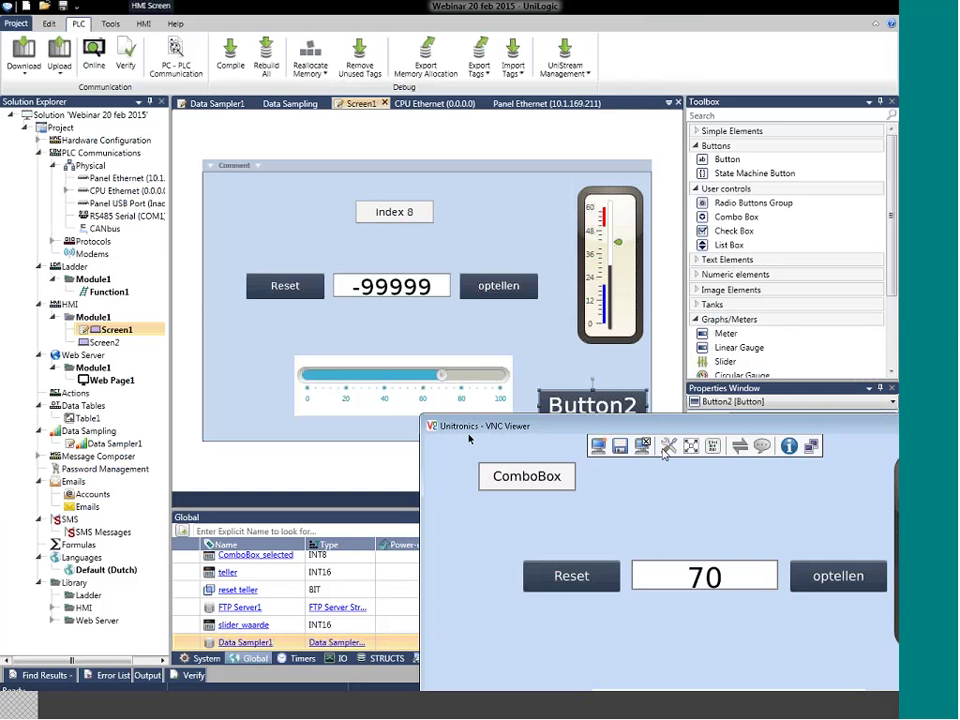
{"action": "left_click_drag", "start_coordinate": [946, 434], "coordinate": [732, 327]}
{"action": "left_click", "coordinate": [706, 318]}
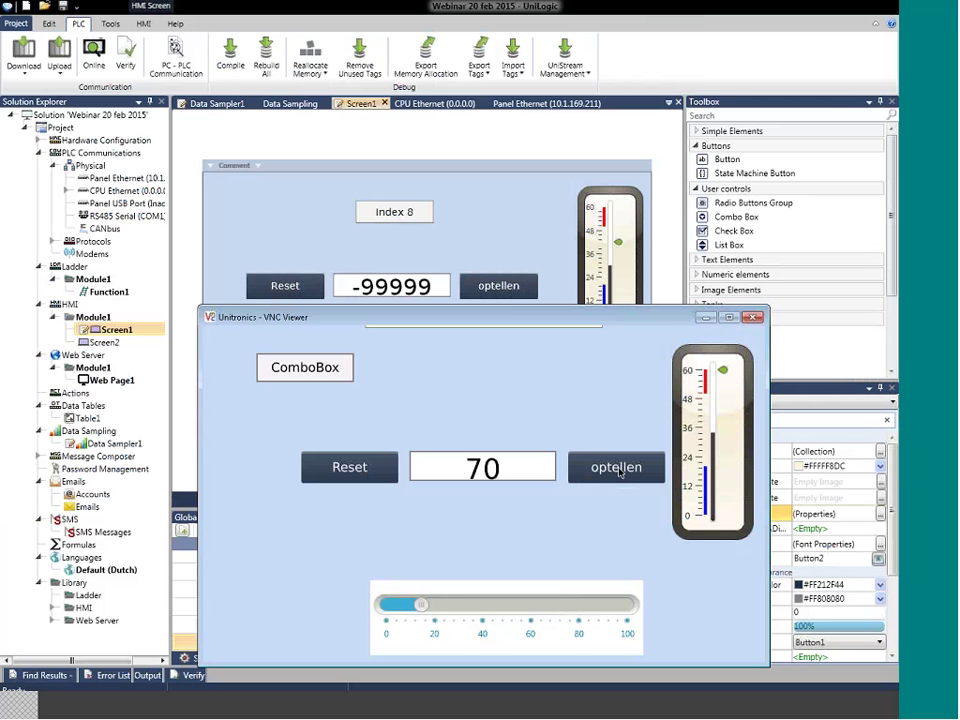
{"action": "left_click", "coordinate": [619, 472]}
{"action": "left_click", "coordinate": [619, 472]}
{"action": "left_click", "coordinate": [619, 472]}
Open the message box properties of the Reset button on Screen1 and correct the misspelled word in its text to "huidige"
{"action": "left_click", "coordinate": [321, 270]}
{"action": "left_click", "coordinate": [285, 286]}
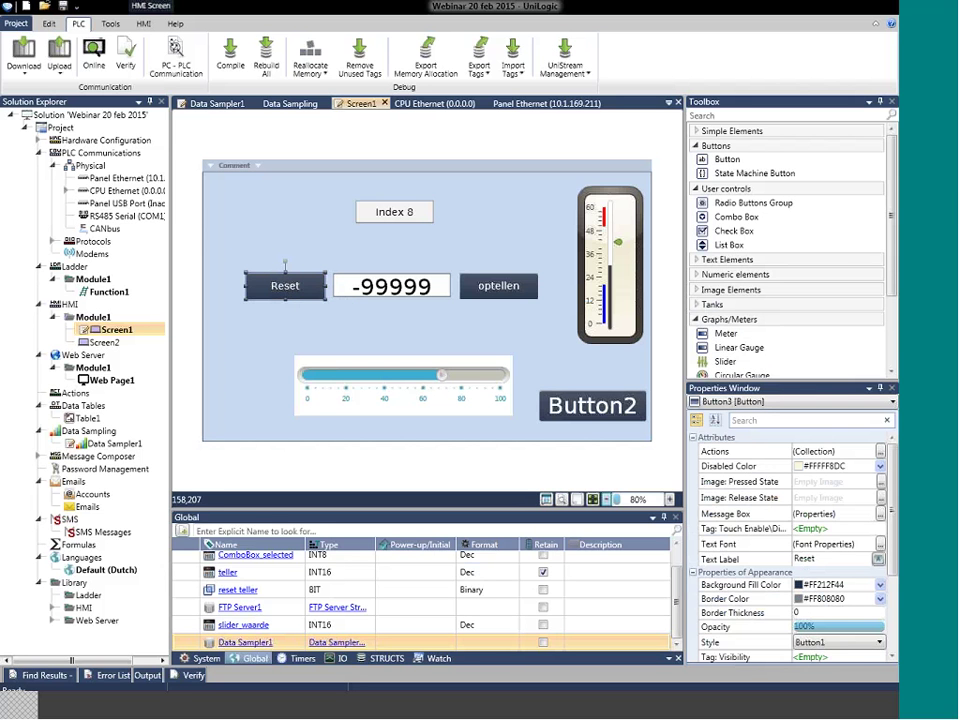
{"action": "left_click", "coordinate": [881, 454]}
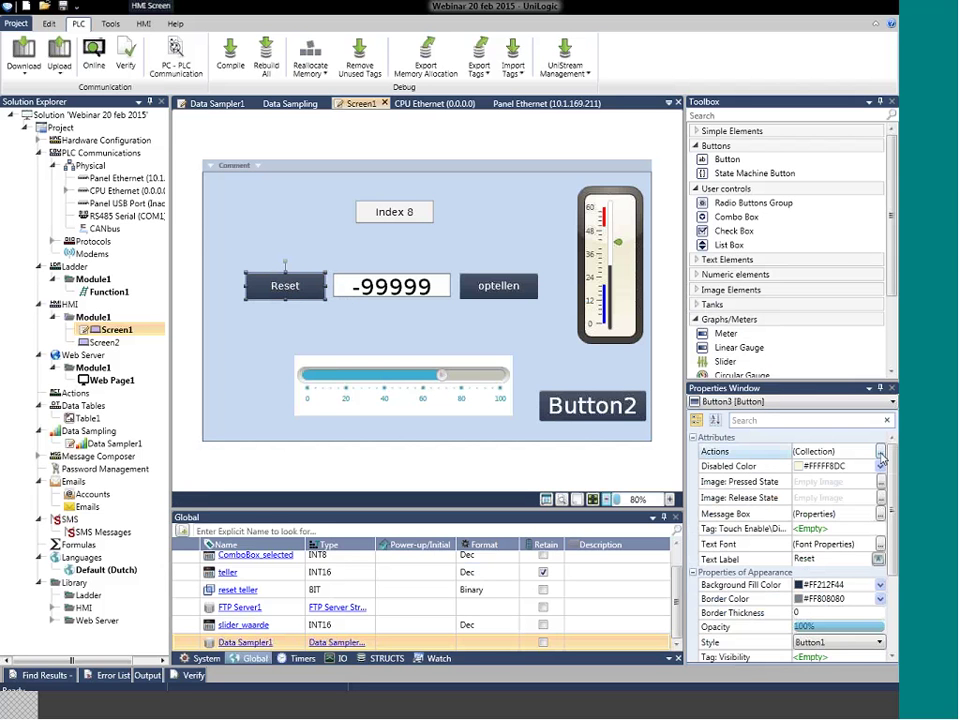
{"action": "left_click", "coordinate": [785, 514]}
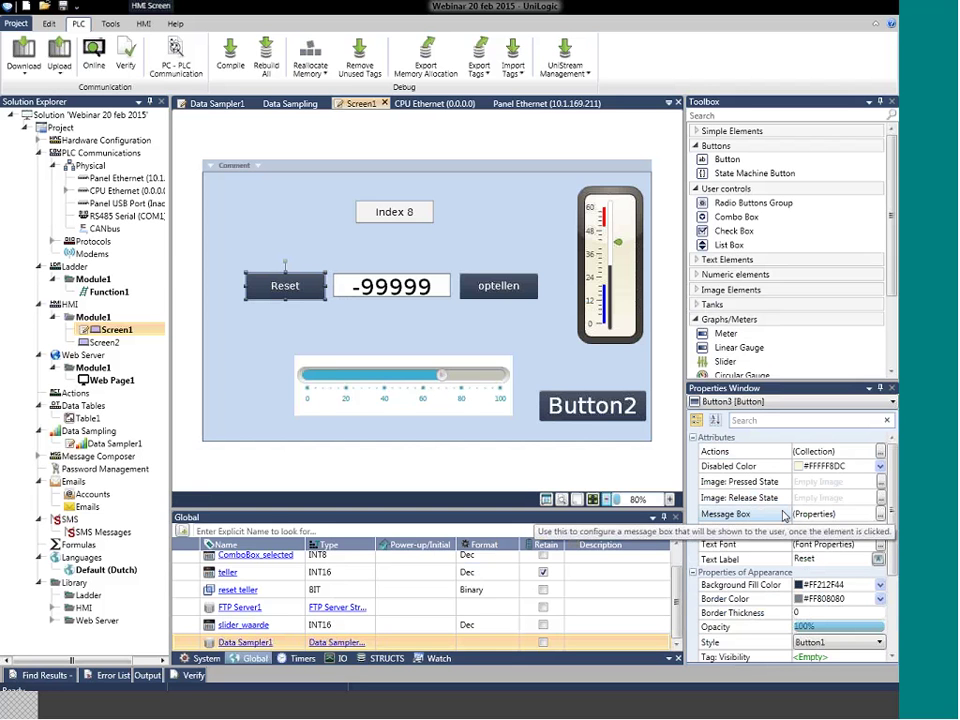
{"action": "left_click", "coordinate": [881, 514]}
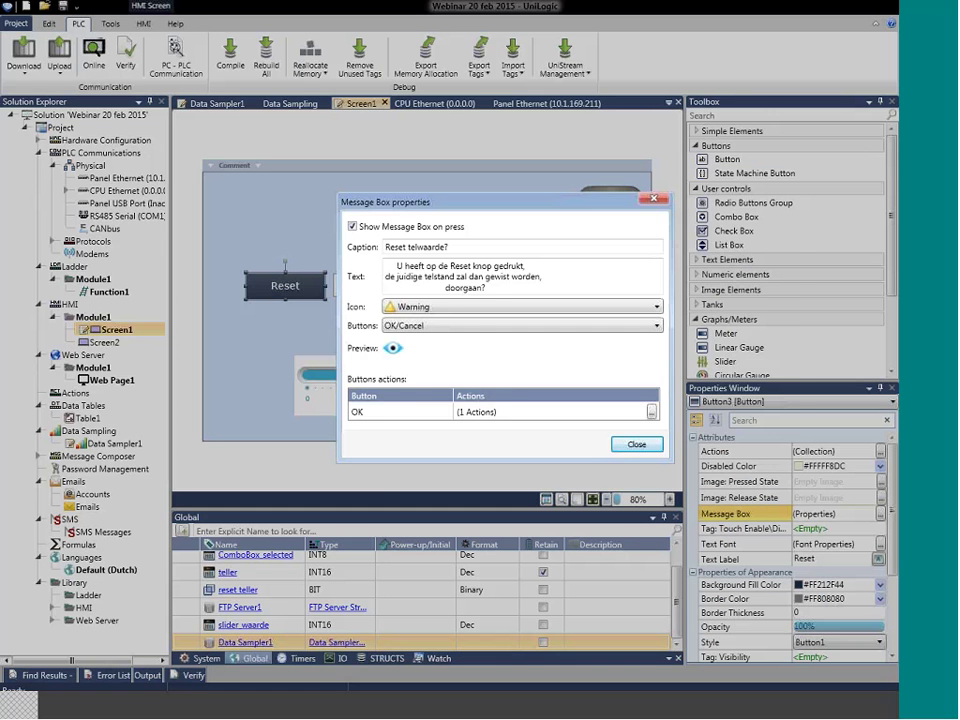
{"action": "left_click_drag", "start_coordinate": [424, 203], "coordinate": [518, 237]}
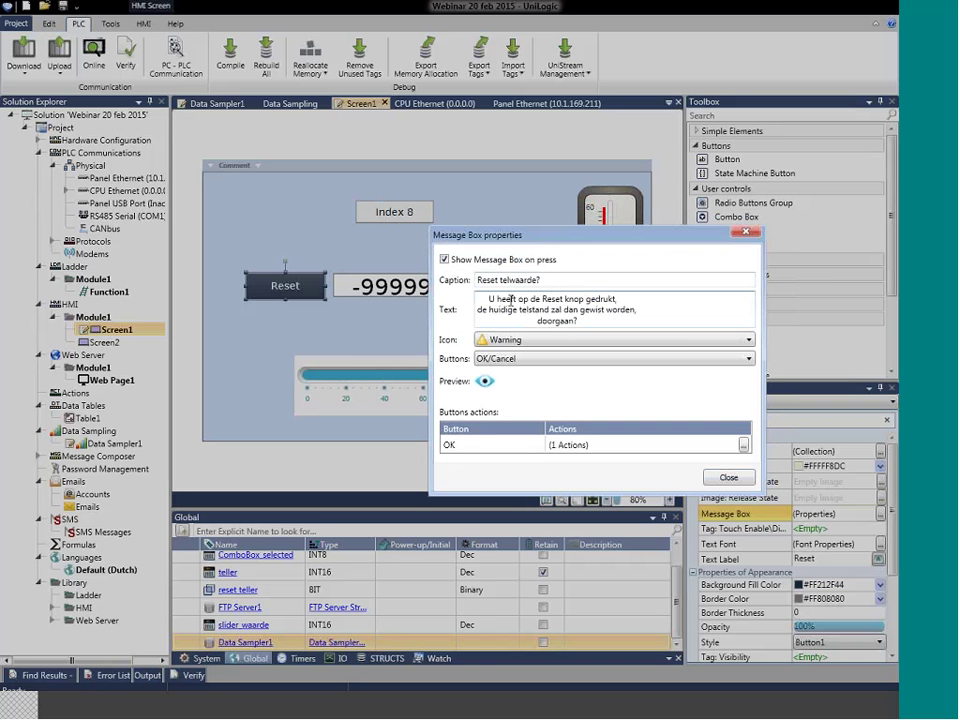
Review the available icon and button-set options of the message box, keeping Warning and OK/Cancel
{"action": "left_click", "coordinate": [491, 345]}
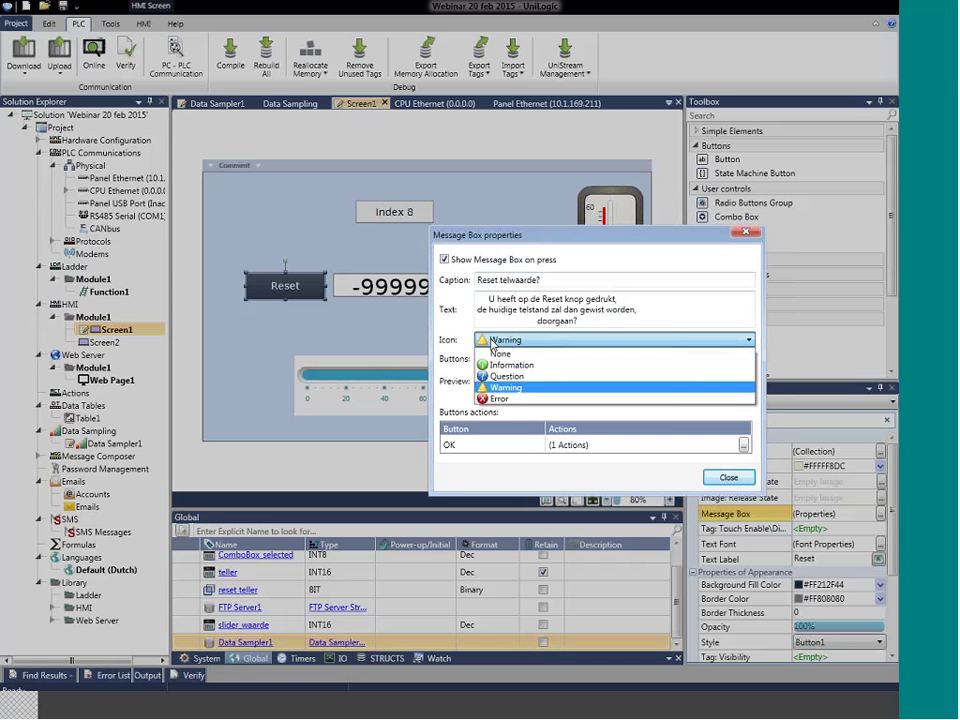
{"action": "left_click", "coordinate": [521, 394]}
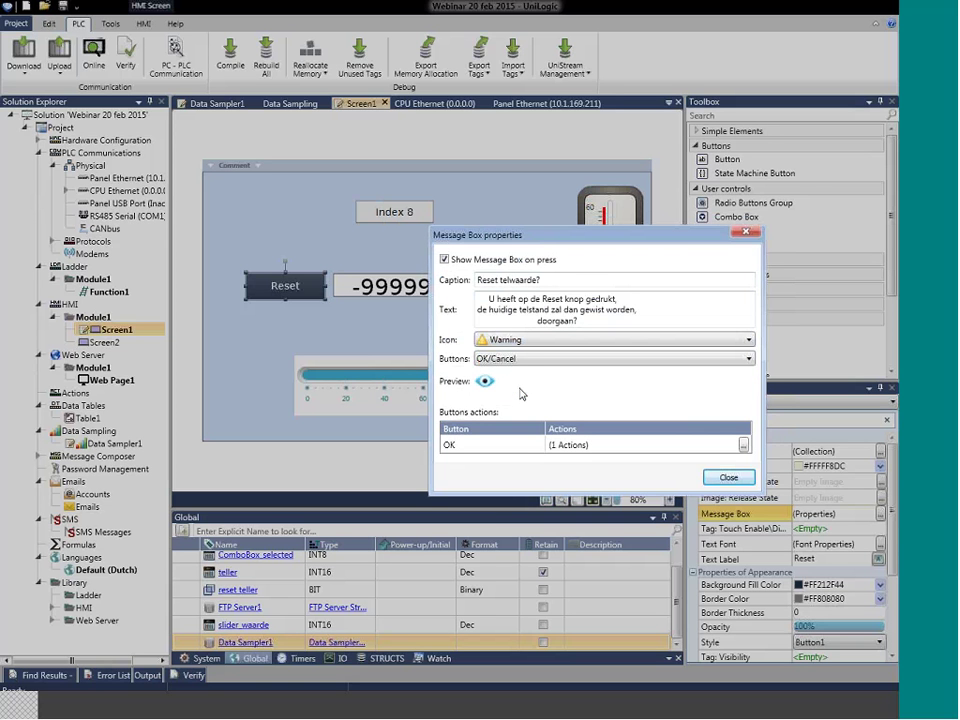
{"action": "left_click", "coordinate": [506, 360]}
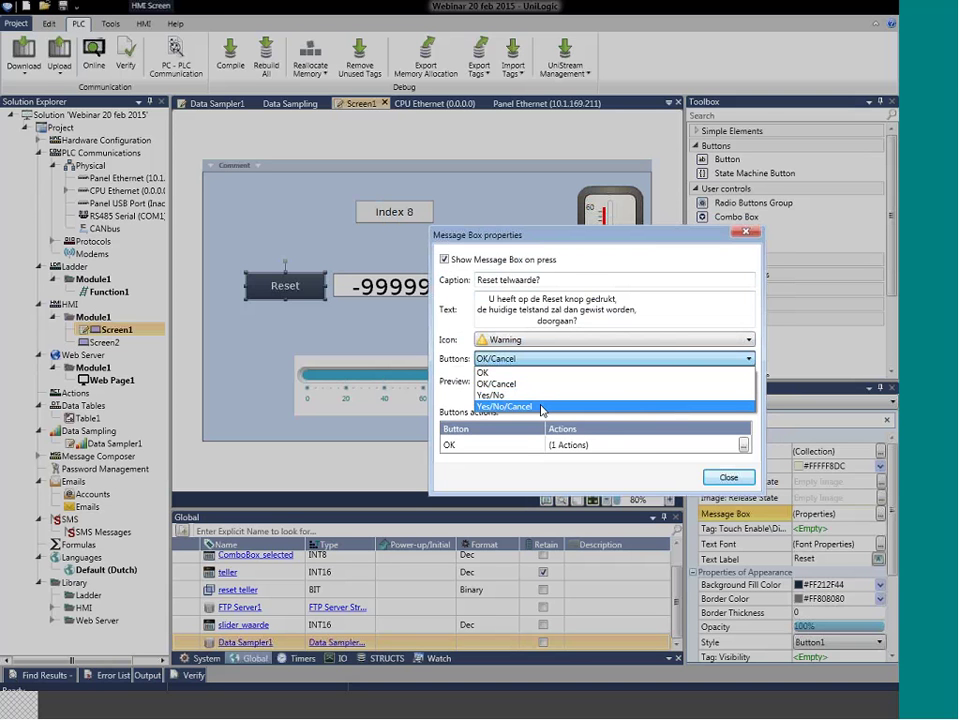
{"action": "left_click", "coordinate": [604, 420]}
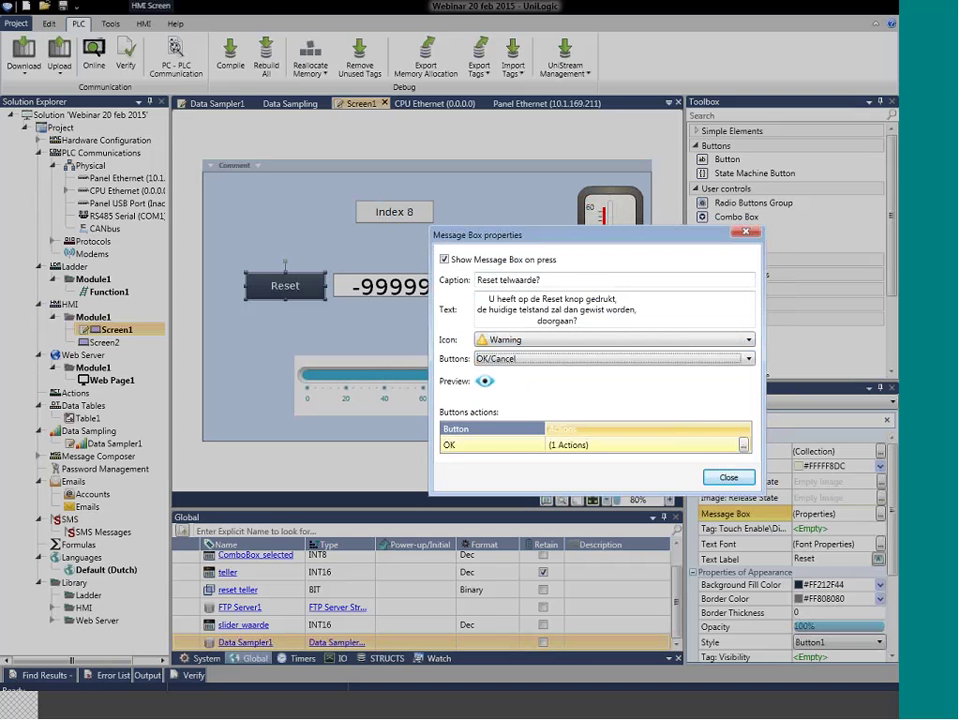
Add a trial action to the message box's OK button, view the available action types, and delete the trial action again
{"action": "left_click", "coordinate": [549, 447]}
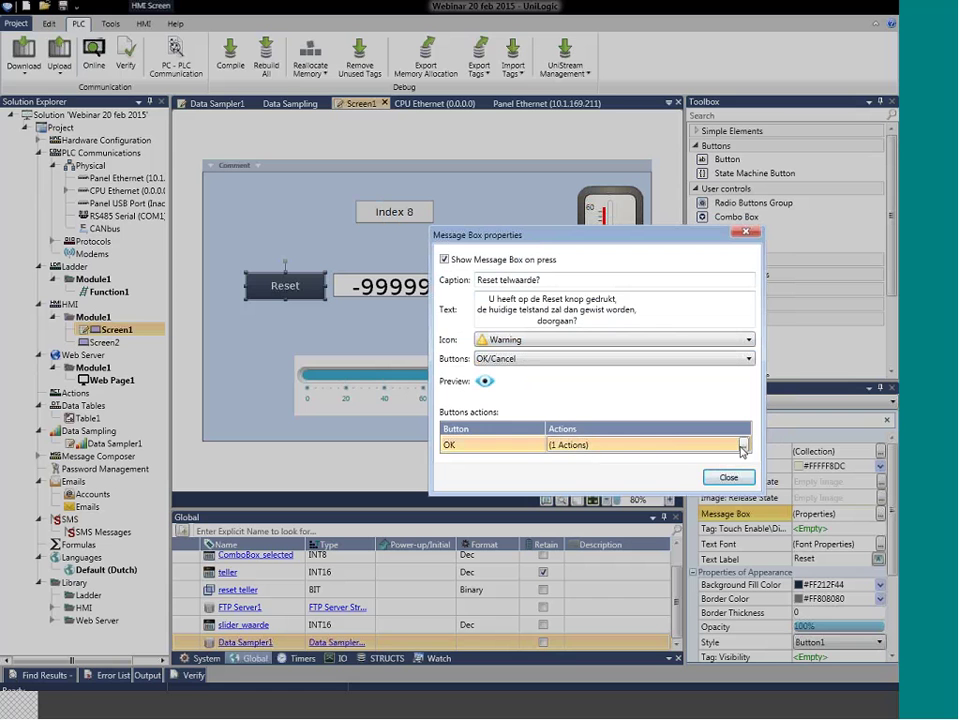
{"action": "left_click", "coordinate": [741, 450]}
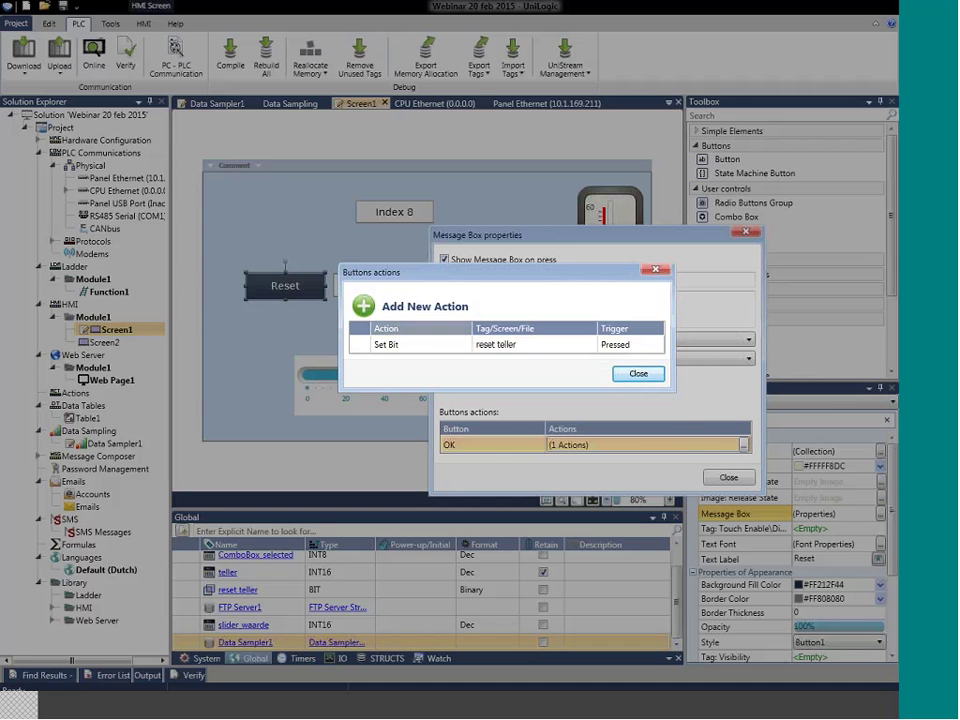
{"action": "left_click", "coordinate": [400, 306]}
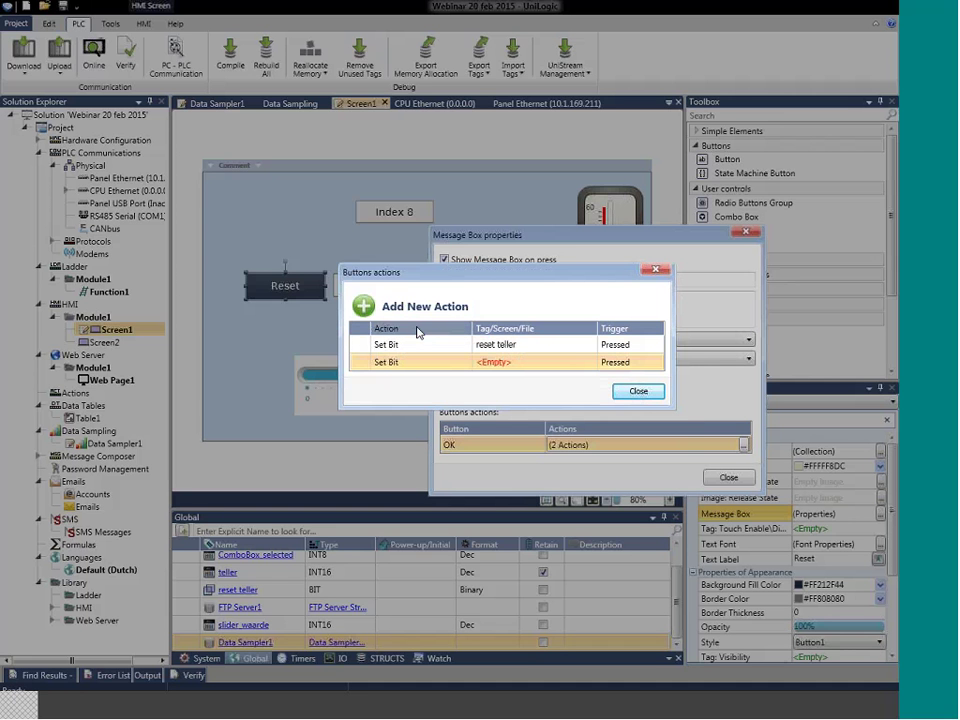
{"action": "left_click", "coordinate": [398, 362]}
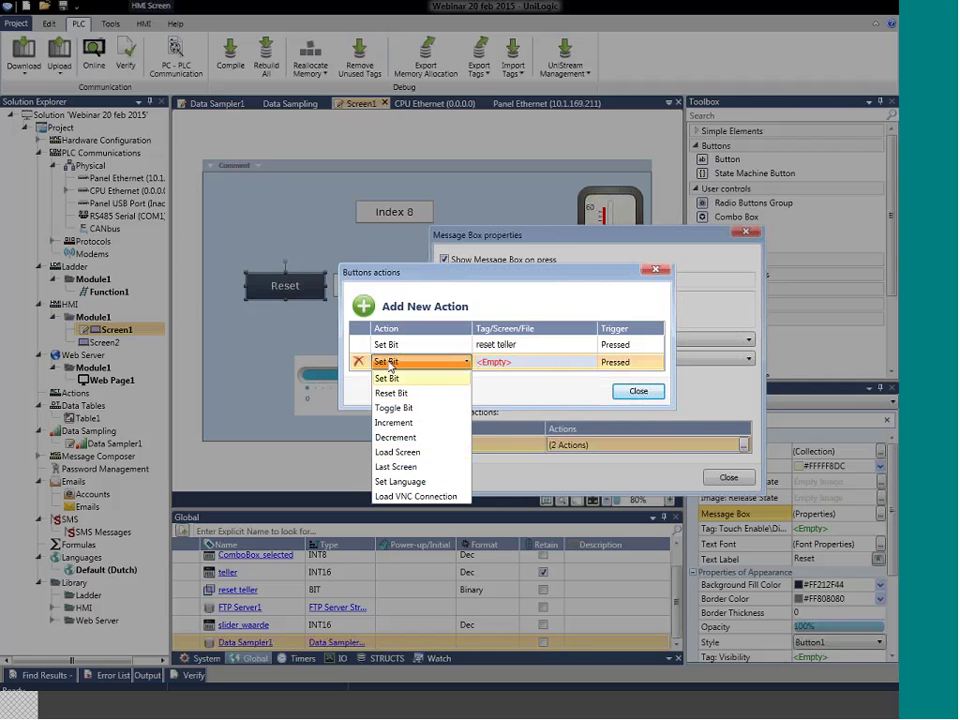
{"action": "left_click", "coordinate": [359, 363]}
{"action": "left_click", "coordinate": [359, 363]}
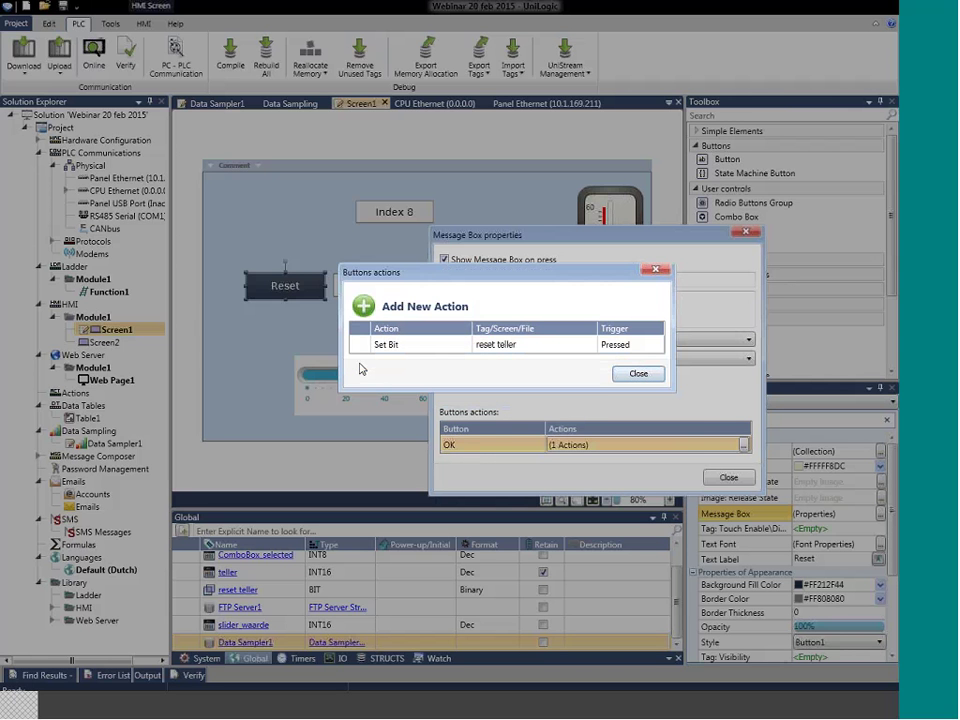
{"action": "left_click", "coordinate": [634, 375]}
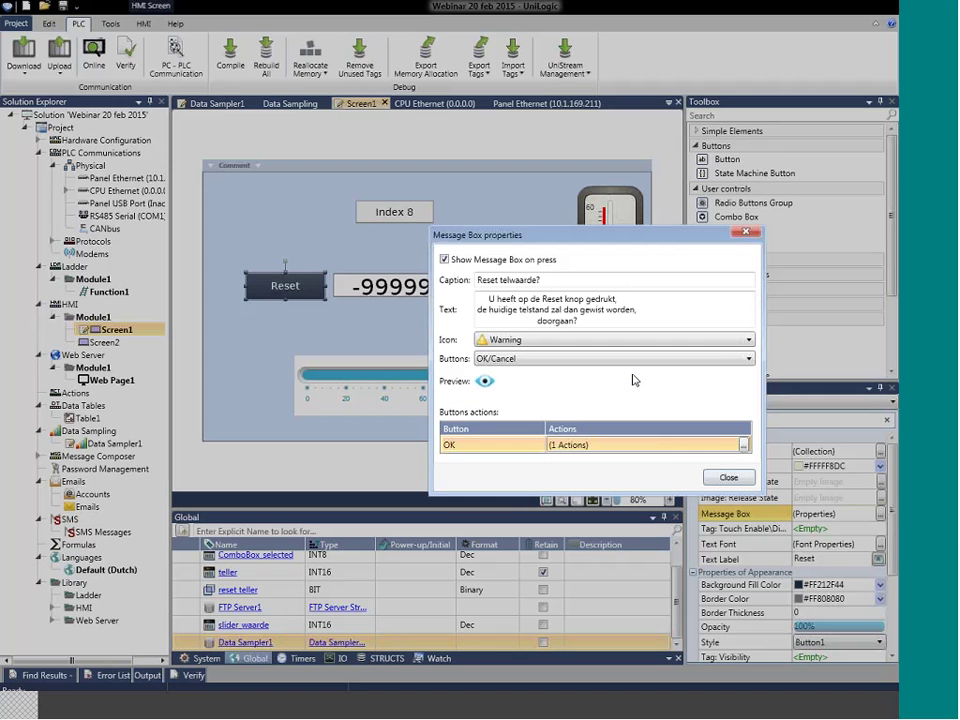
Close the message box properties, reset the counter on the remote panel with its Reset button and confirm the warning with Ok
{"action": "left_click", "coordinate": [729, 478]}
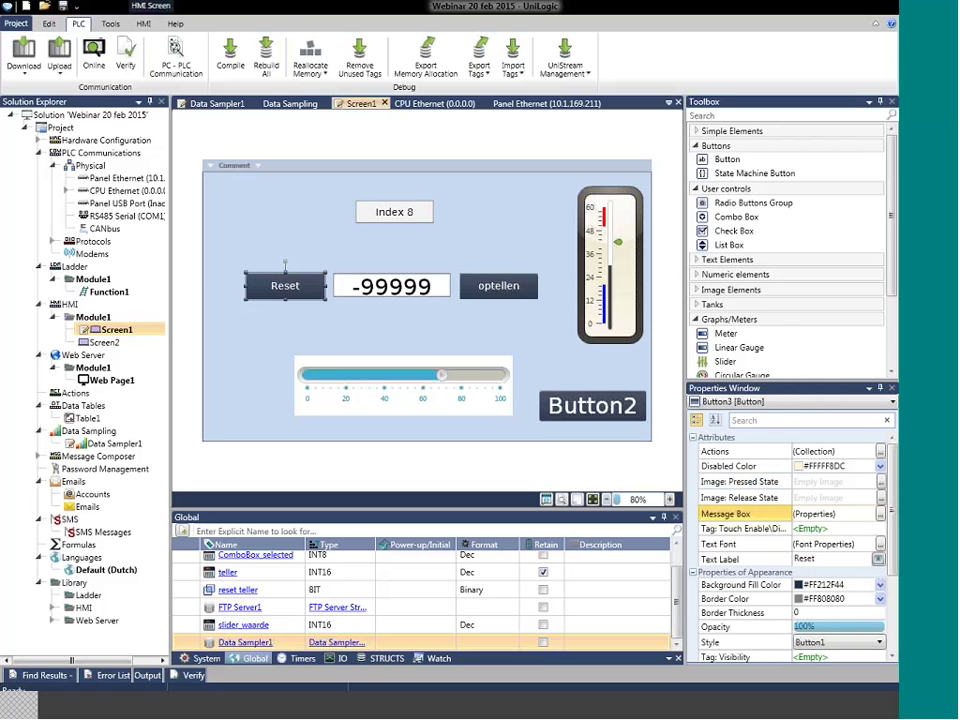
{"action": "left_click_drag", "start_coordinate": [367, 318], "coordinate": [364, 230]}
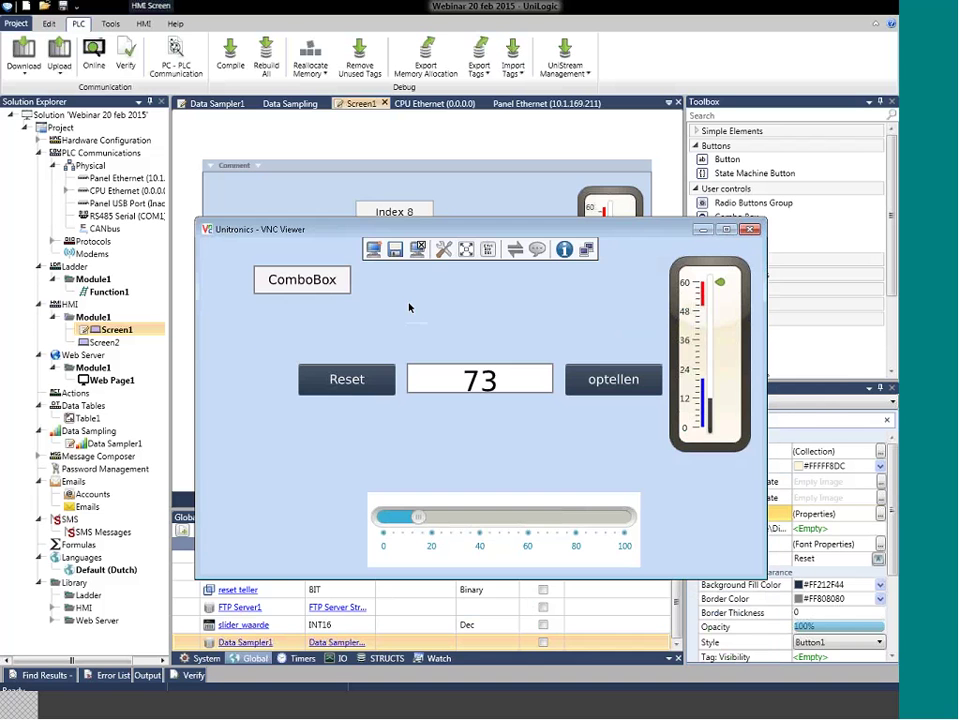
{"action": "left_click", "coordinate": [353, 385]}
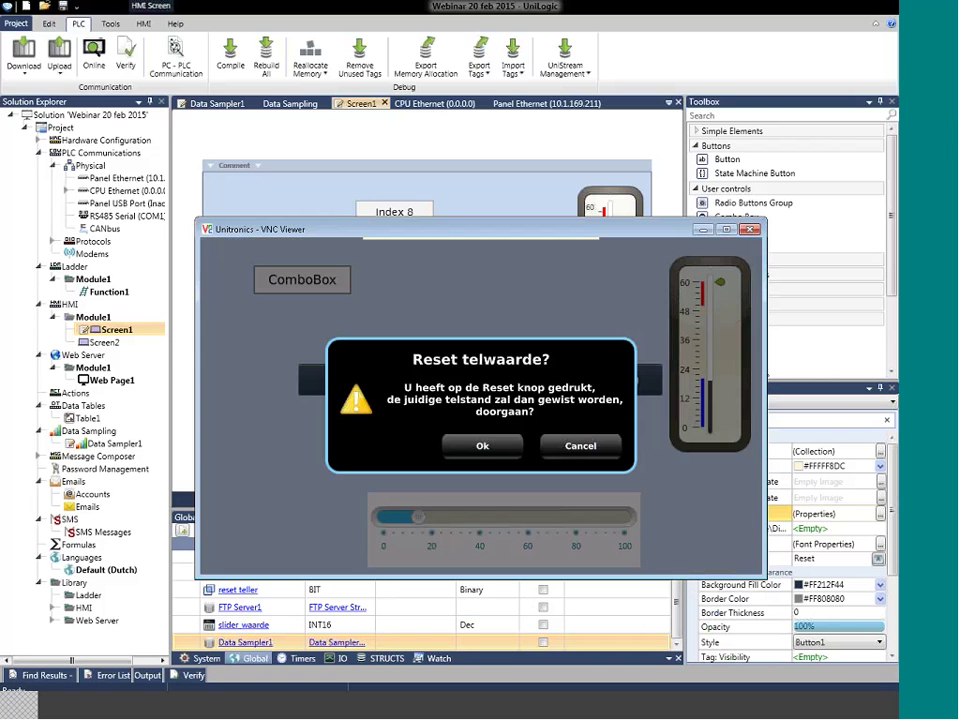
{"action": "left_click", "coordinate": [485, 448]}
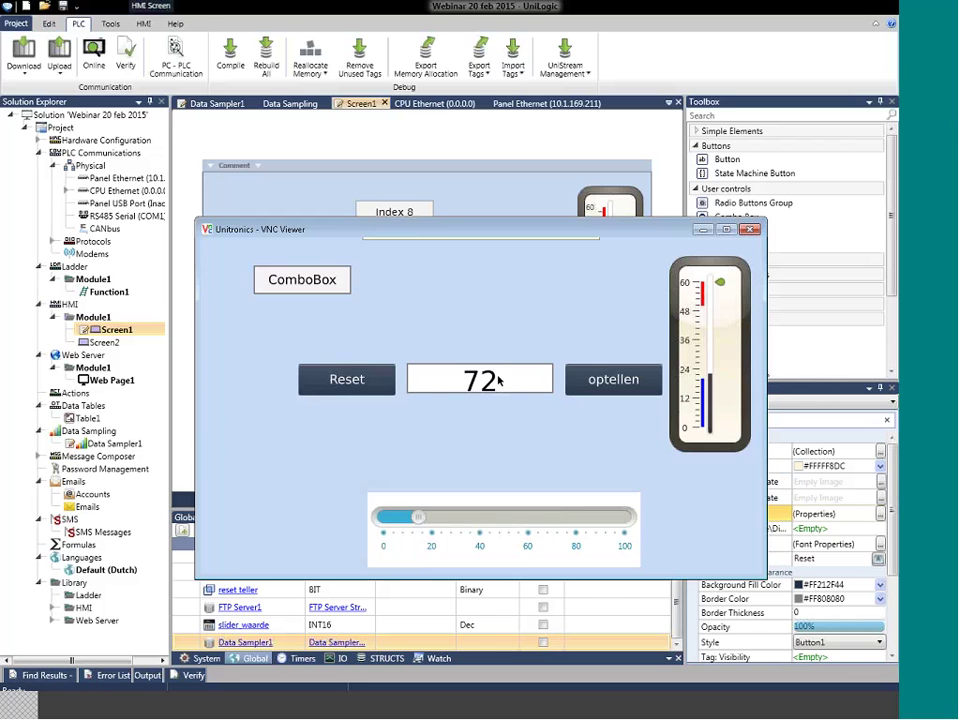
{"action": "left_click", "coordinate": [499, 449]}
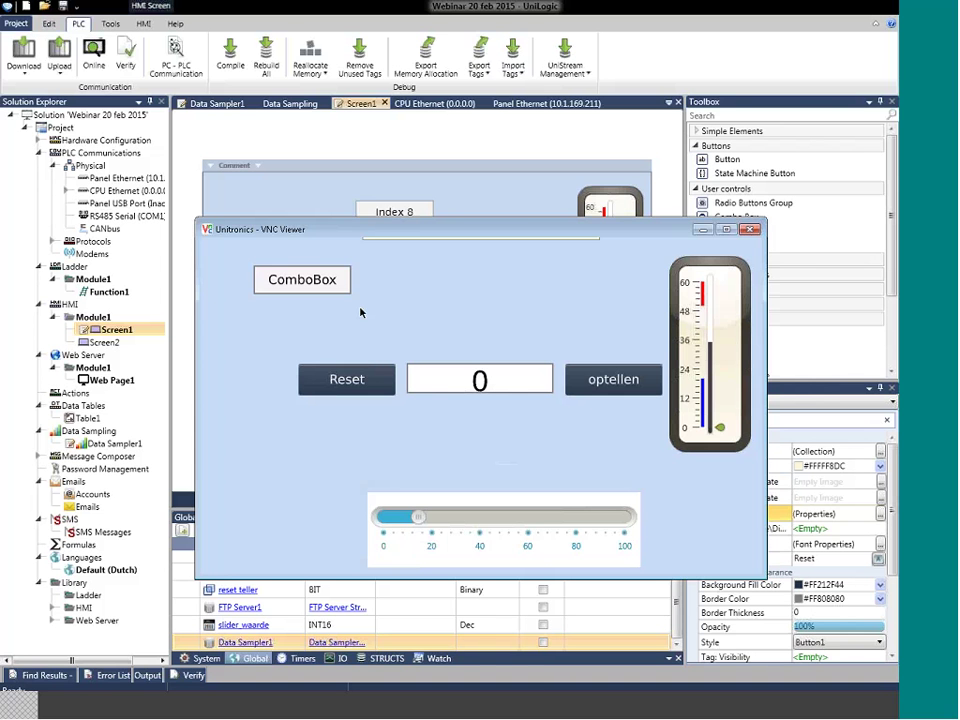
Examine the options list of the combo box on Screen1 and close the list
{"action": "left_click", "coordinate": [394, 211]}
{"action": "left_click", "coordinate": [394, 212]}
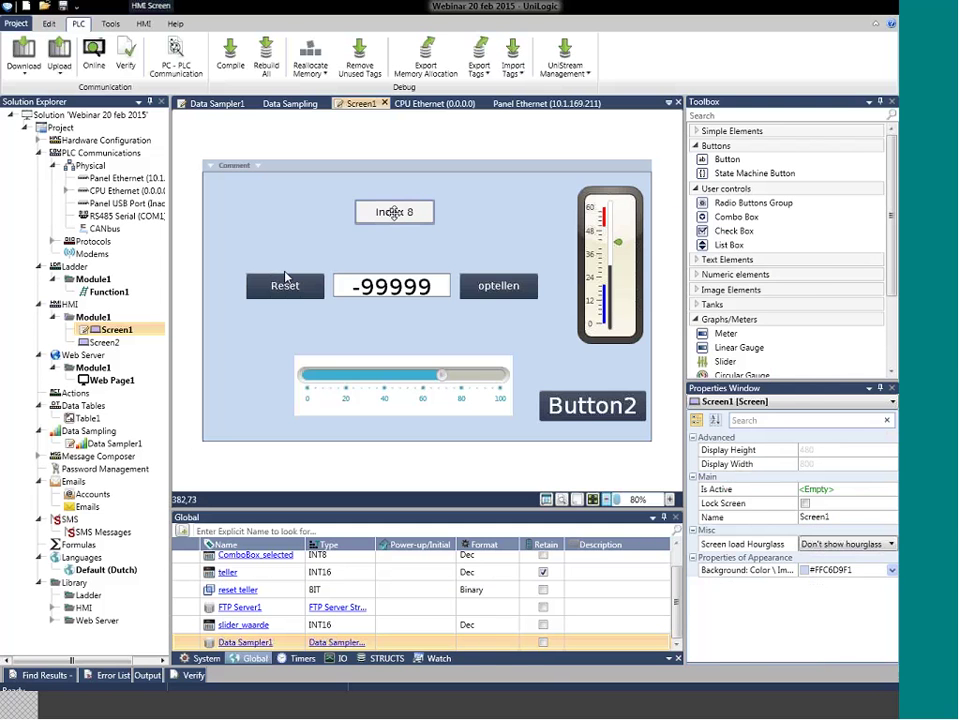
{"action": "left_click_drag", "start_coordinate": [734, 216], "coordinate": [610, 260]}
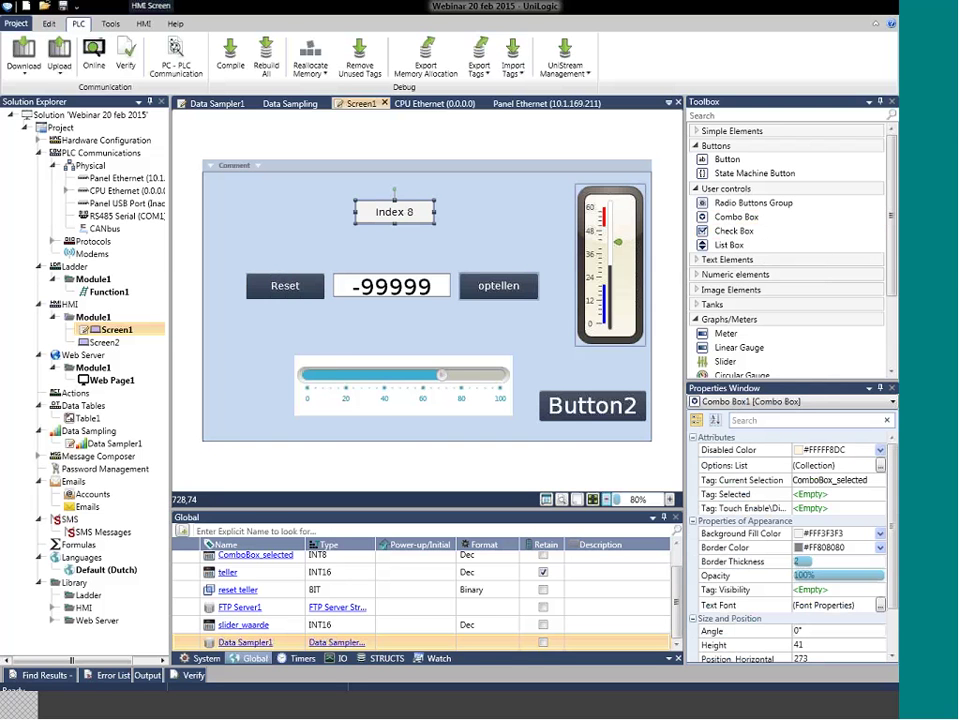
{"action": "left_click", "coordinate": [740, 465]}
{"action": "left_click", "coordinate": [880, 465]}
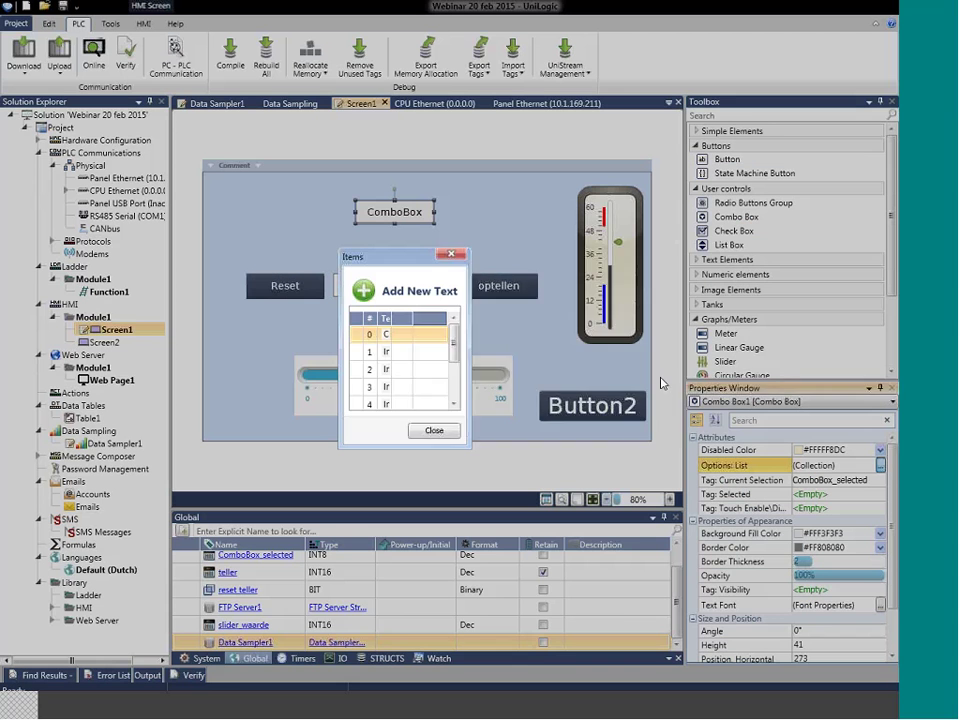
{"action": "scroll", "coordinate": [450, 360], "scroll_direction": "down", "scroll_amount": 2}
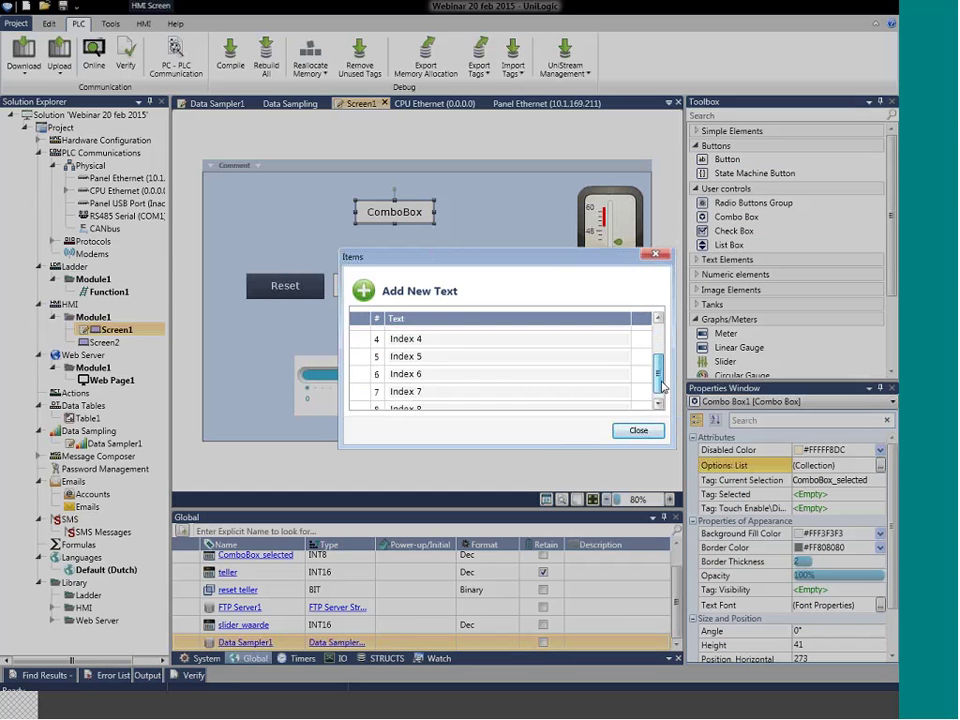
{"action": "left_click", "coordinate": [644, 431]}
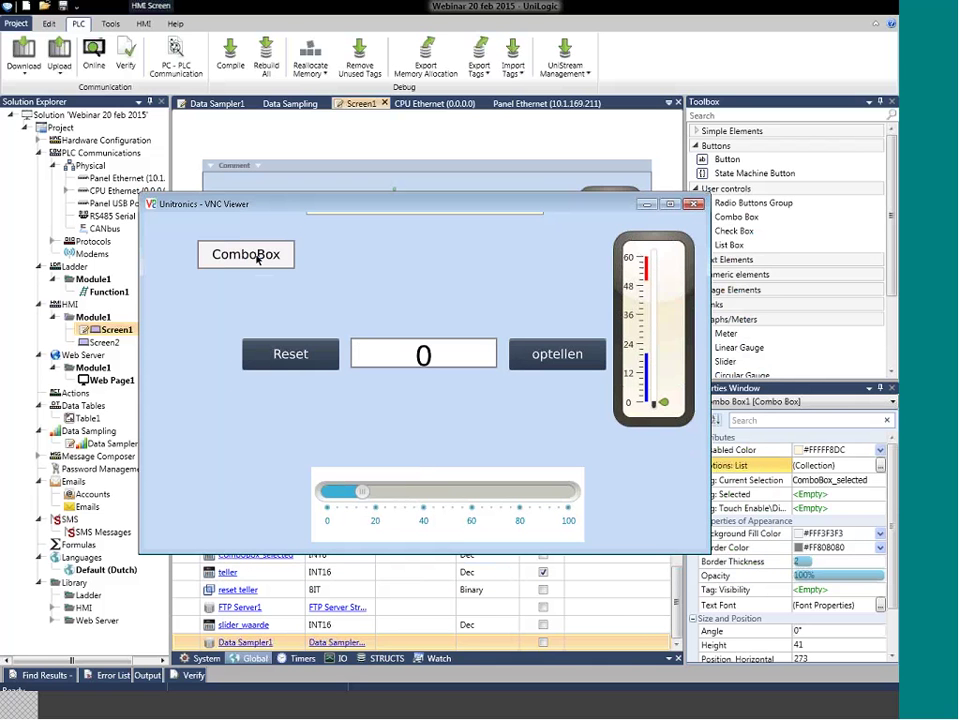
Browse the options of the combo box on the remote panel and cancel the selection
{"action": "left_click", "coordinate": [257, 257]}
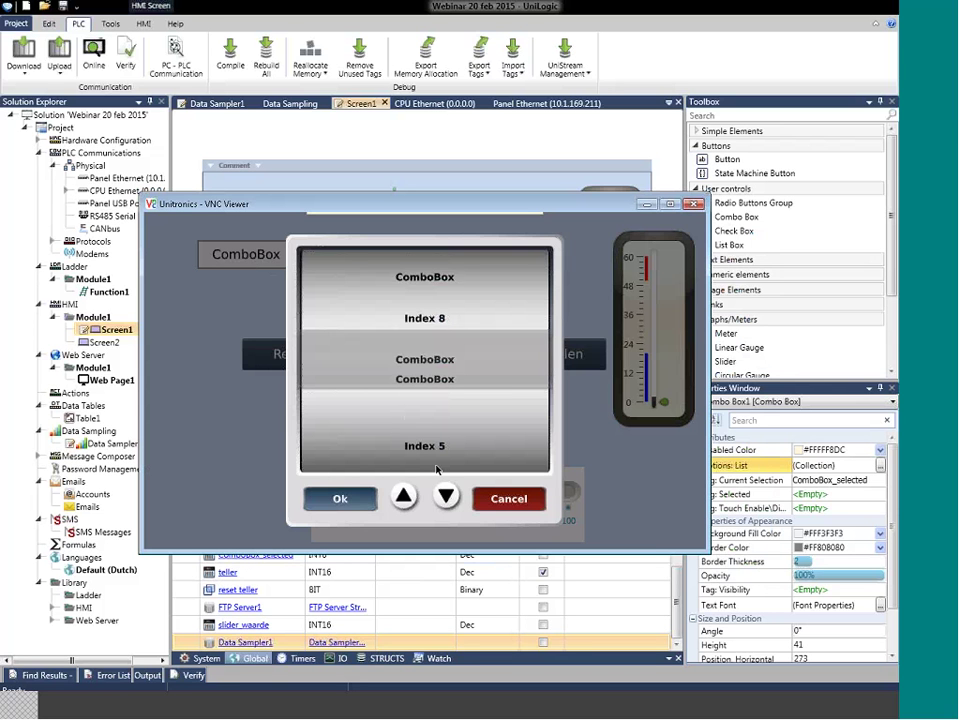
{"action": "scroll", "coordinate": [436, 427], "scroll_direction": "down", "scroll_amount": 2}
{"action": "scroll", "coordinate": [436, 427], "scroll_direction": "down", "scroll_amount": 3}
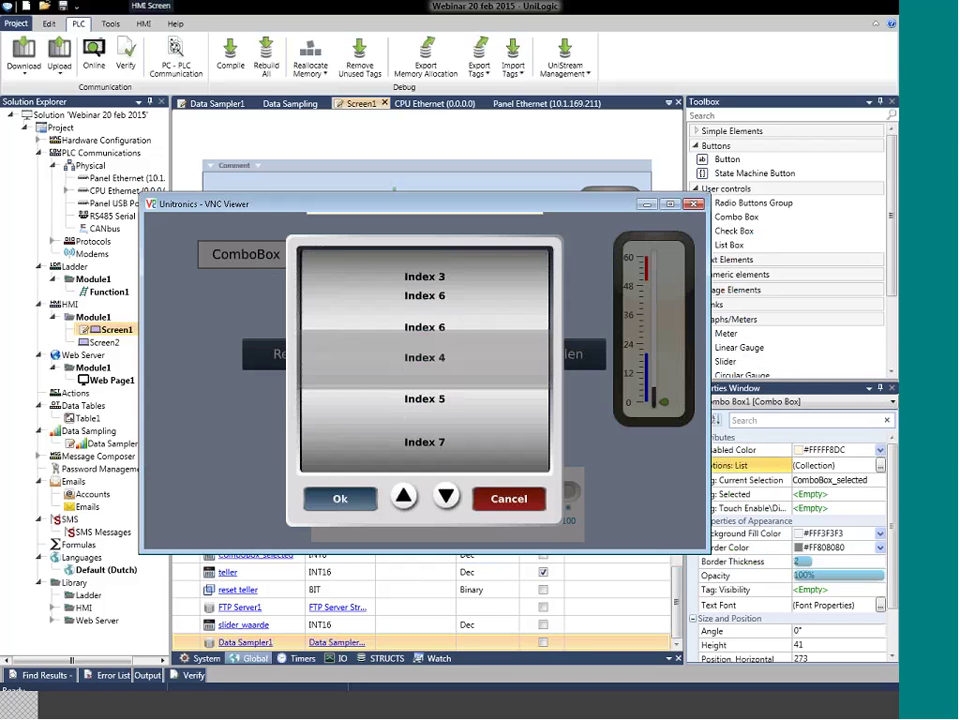
{"action": "scroll", "coordinate": [432, 480], "scroll_direction": "down", "scroll_amount": 3}
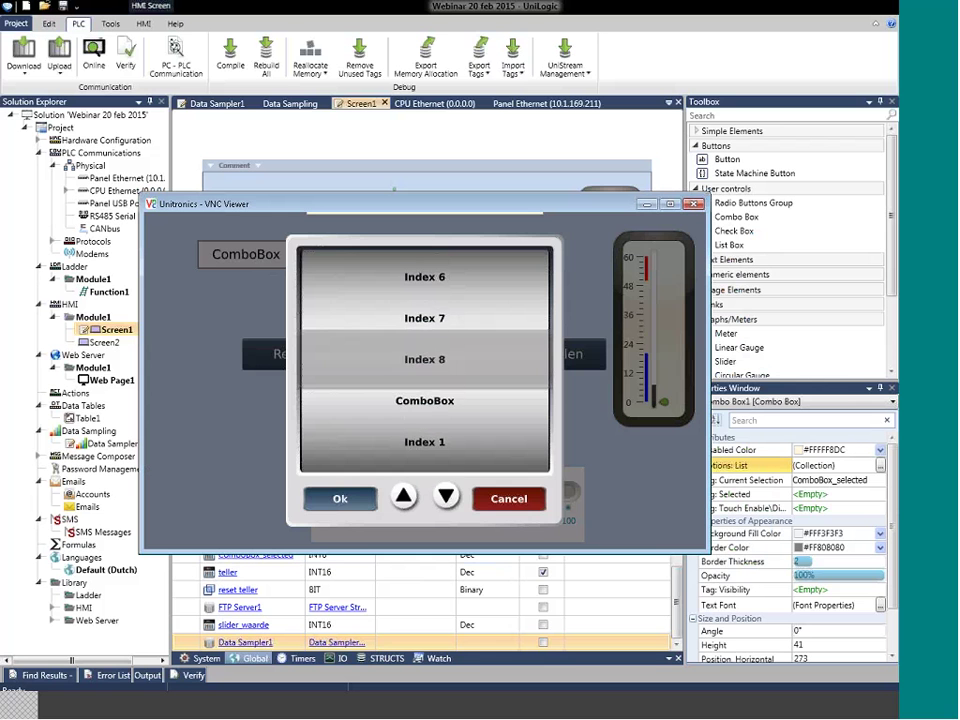
{"action": "left_click", "coordinate": [508, 498]}
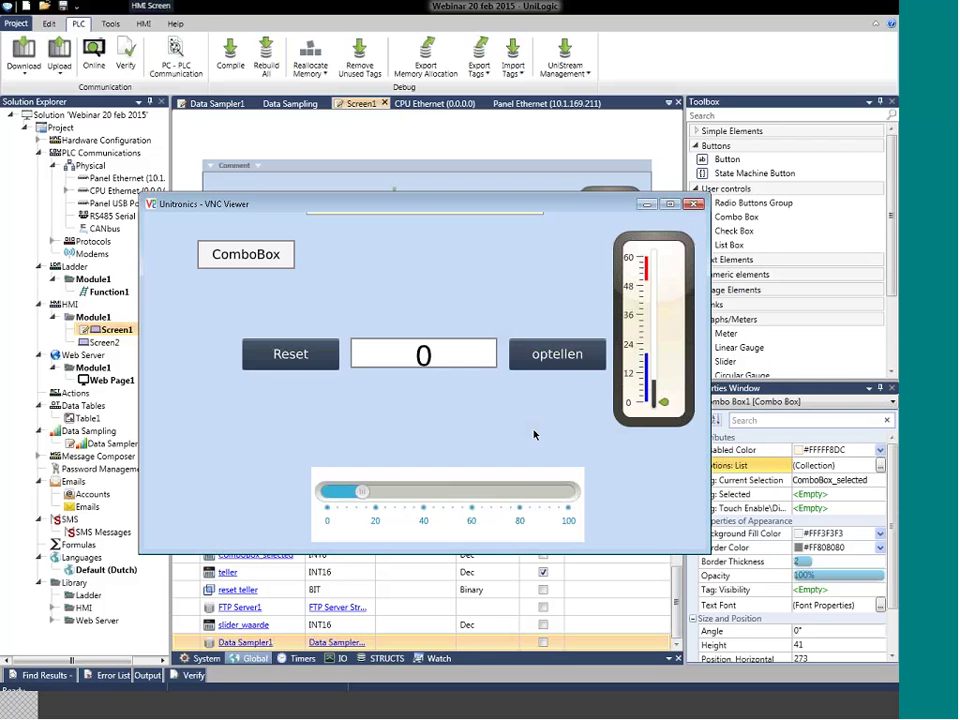
Select Index 5 in the remote panel's combo box and change the selection to Index 4
{"action": "left_click", "coordinate": [286, 262]}
{"action": "scroll", "coordinate": [440, 369], "scroll_direction": "down", "scroll_amount": 4}
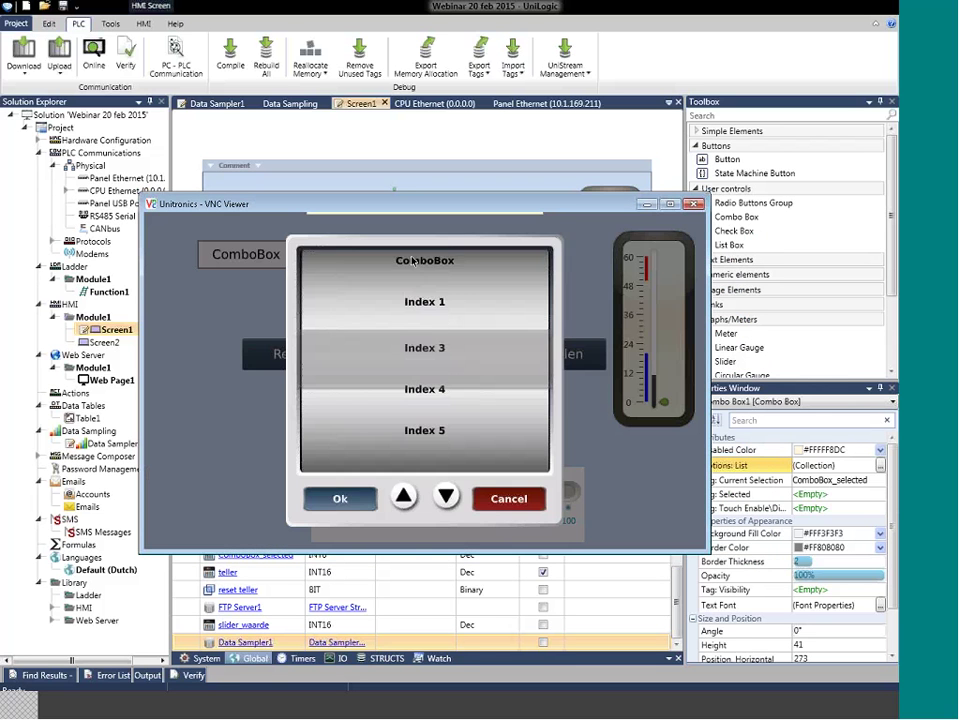
{"action": "left_click", "coordinate": [440, 369]}
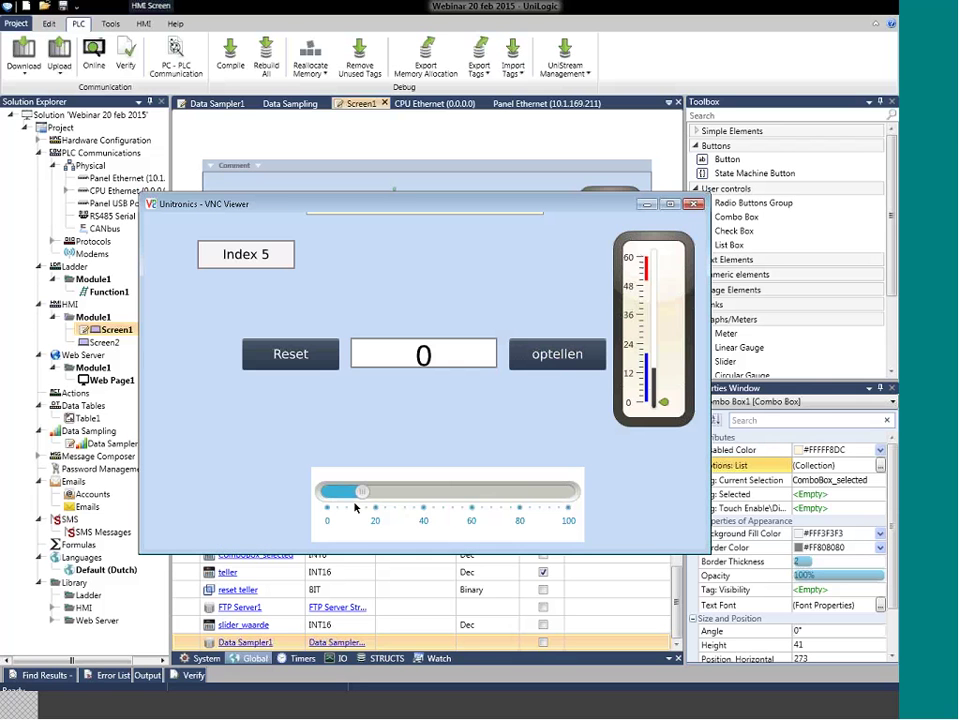
{"action": "left_click", "coordinate": [260, 254]}
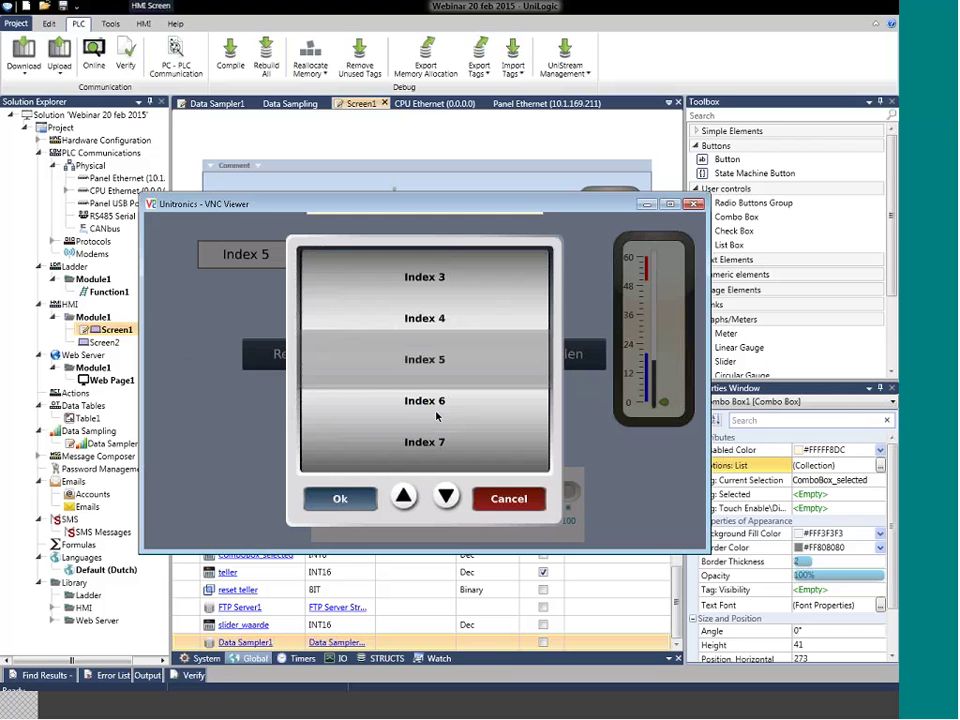
{"action": "left_click", "coordinate": [404, 497]}
{"action": "left_click", "coordinate": [508, 498]}
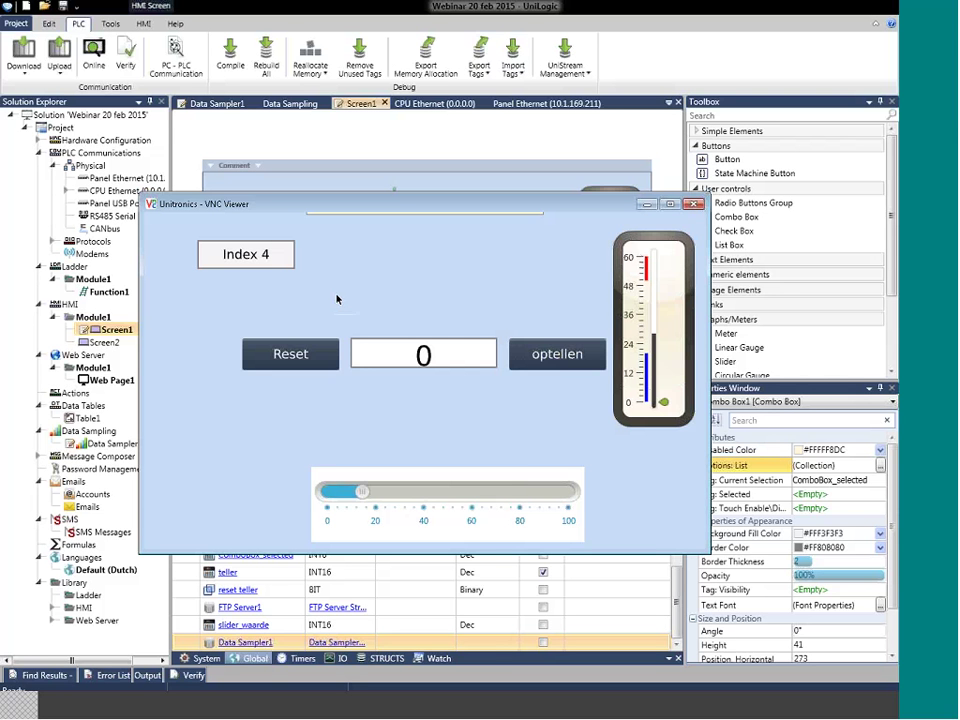
Move the slider on the remote panel to about 78 and close the VNC Viewer session
{"action": "left_click_drag", "start_coordinate": [362, 491], "coordinate": [533, 505]}
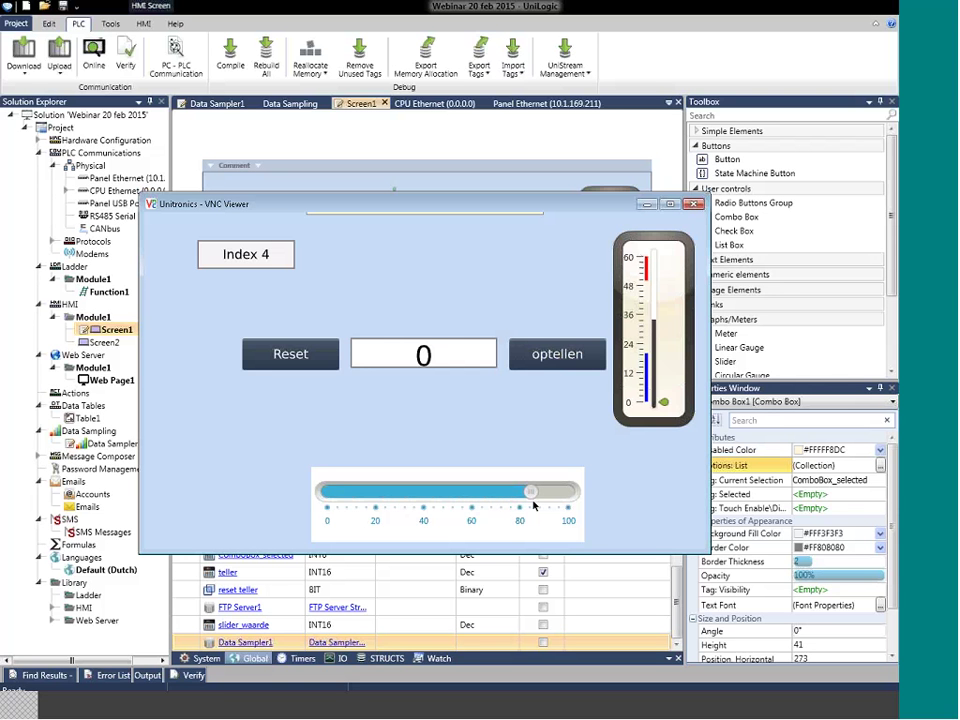
{"action": "left_click_drag", "start_coordinate": [535, 504], "coordinate": [517, 505]}
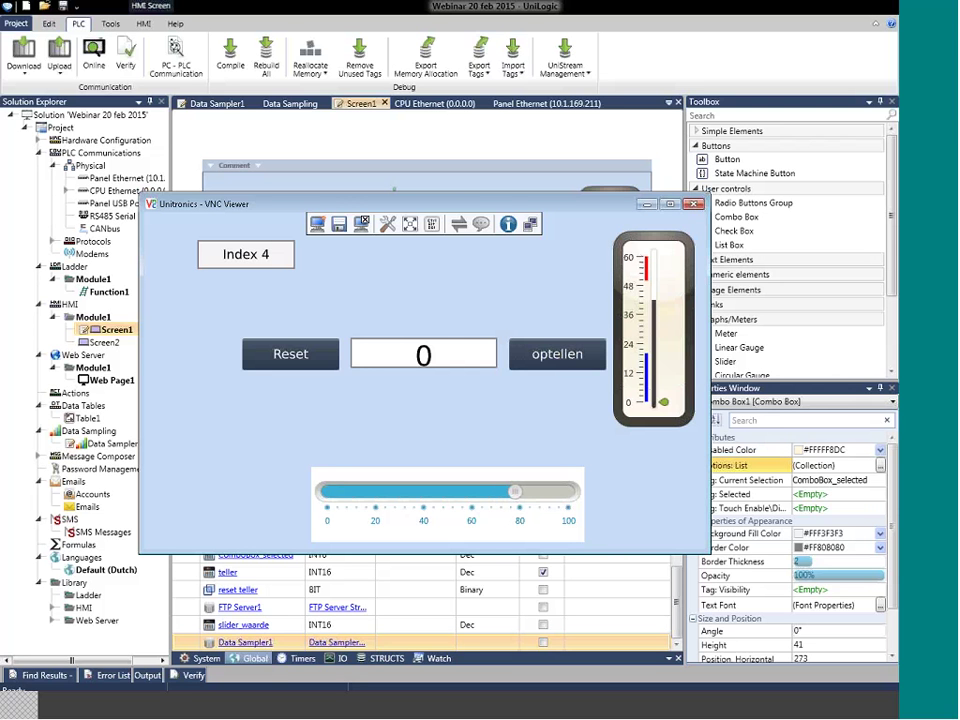
{"action": "left_click", "coordinate": [362, 223]}
Place a trend element about 542 by 321 on Screen2 and delete it again
{"action": "double_click", "coordinate": [104, 342]}
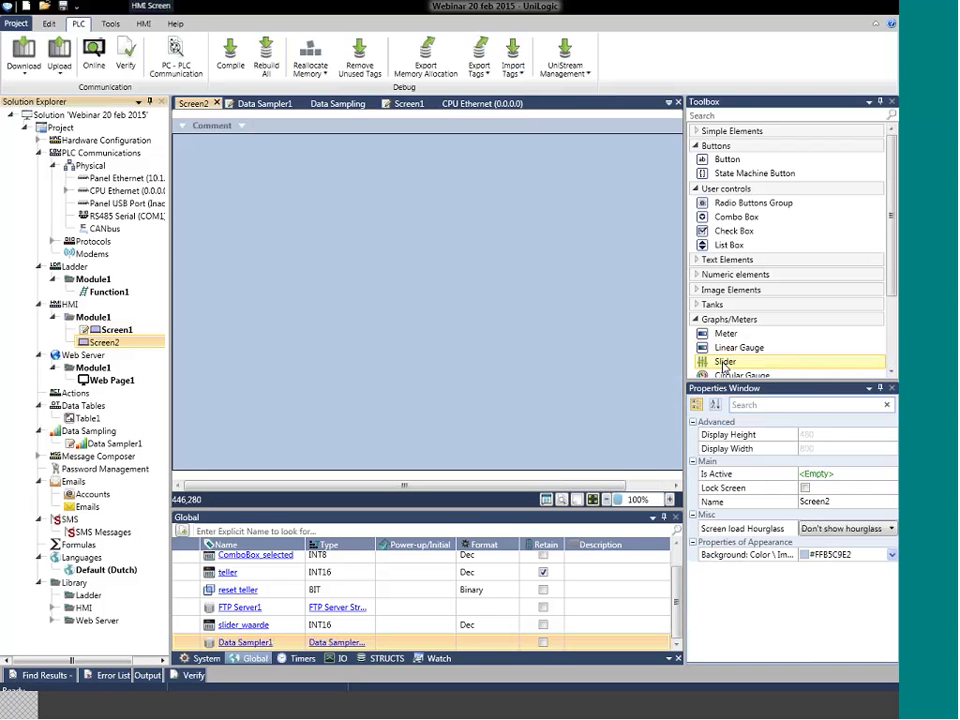
{"action": "scroll", "coordinate": [735, 368], "scroll_direction": "down", "scroll_amount": 1}
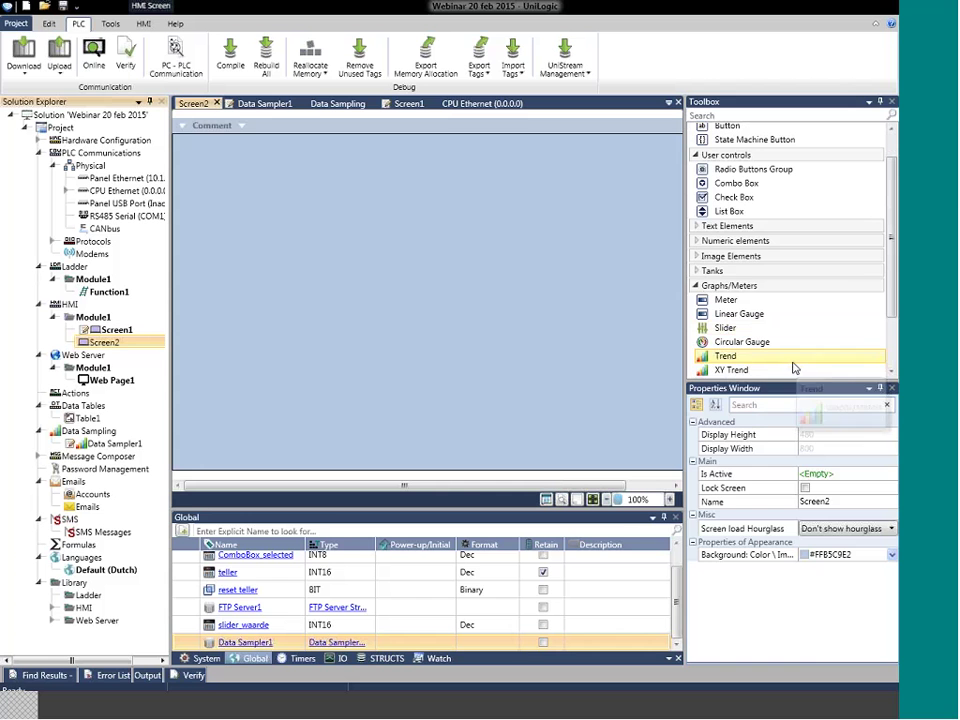
{"action": "left_click", "coordinate": [725, 356]}
{"action": "mouse_move", "coordinate": [253, 184]}
{"action": "left_mouse_down"}
{"action": "mouse_move", "coordinate": [583, 358]}
{"action": "mouse_move", "coordinate": [633, 408]}
{"action": "left_mouse_up"}
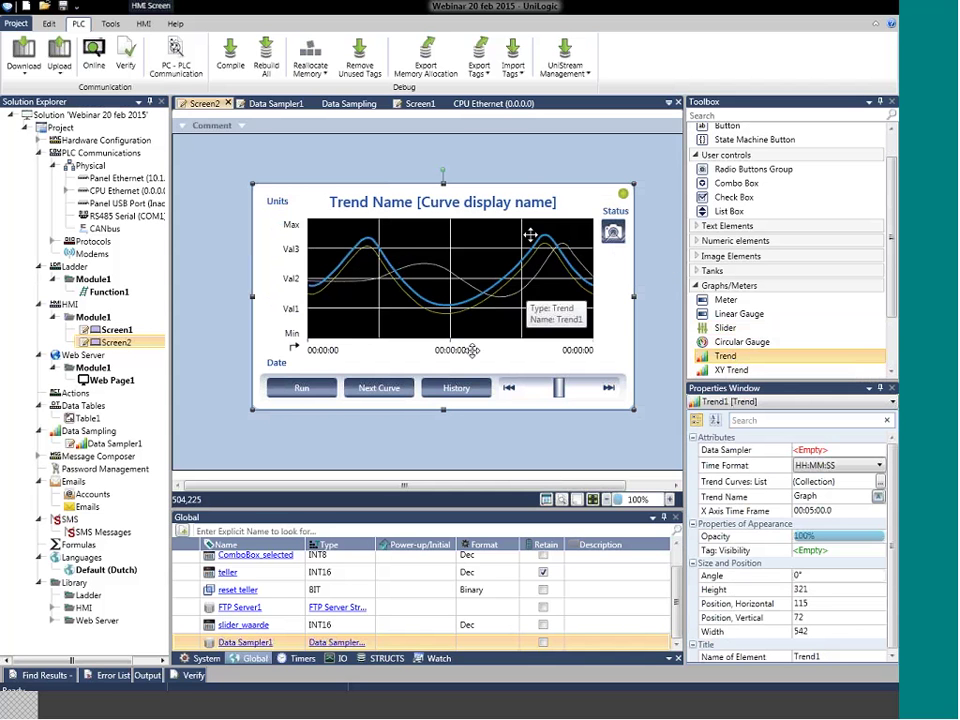
{"action": "key", "text": "Delete"}
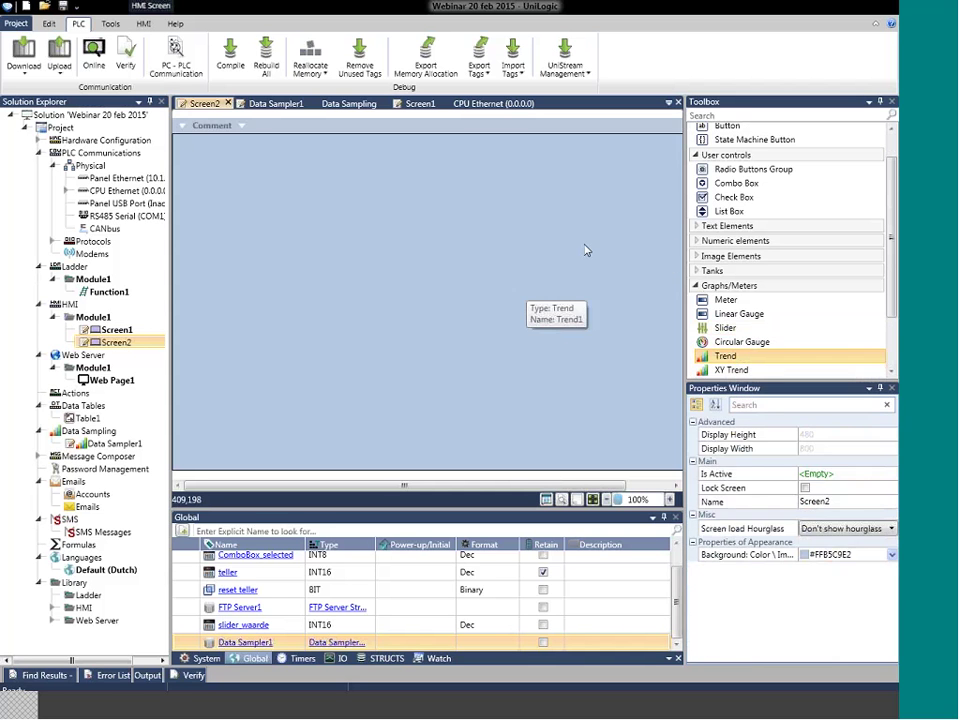
Review the layout of Web Page1, the web page module overview and the Web Server settings
{"action": "double_click", "coordinate": [112, 380]}
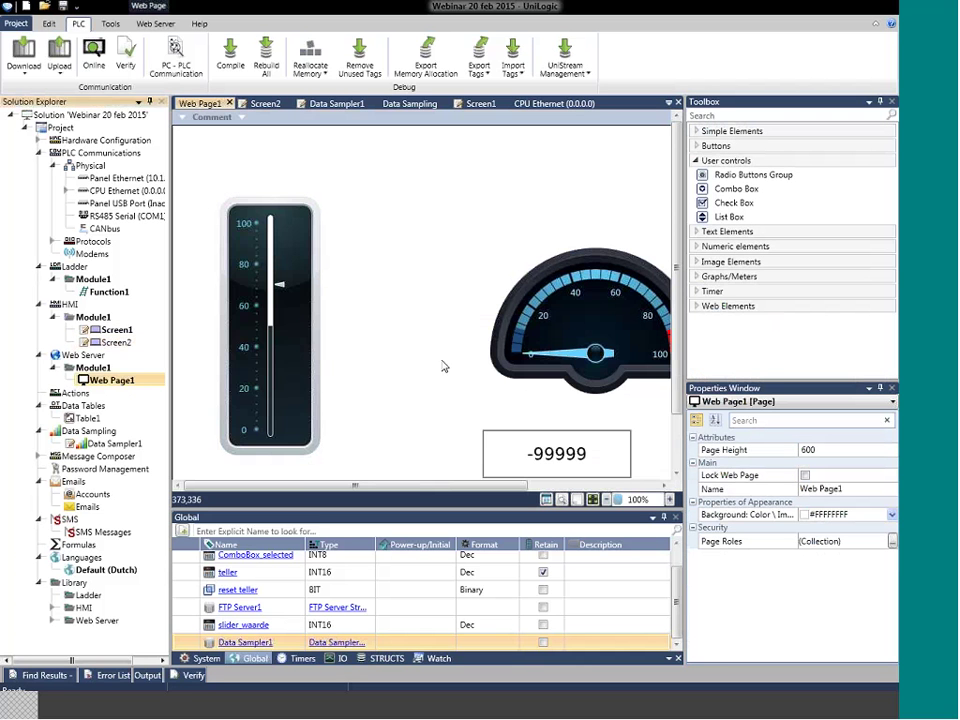
{"action": "scroll", "coordinate": [485, 268], "scroll_direction": "down", "scroll_amount": 3}
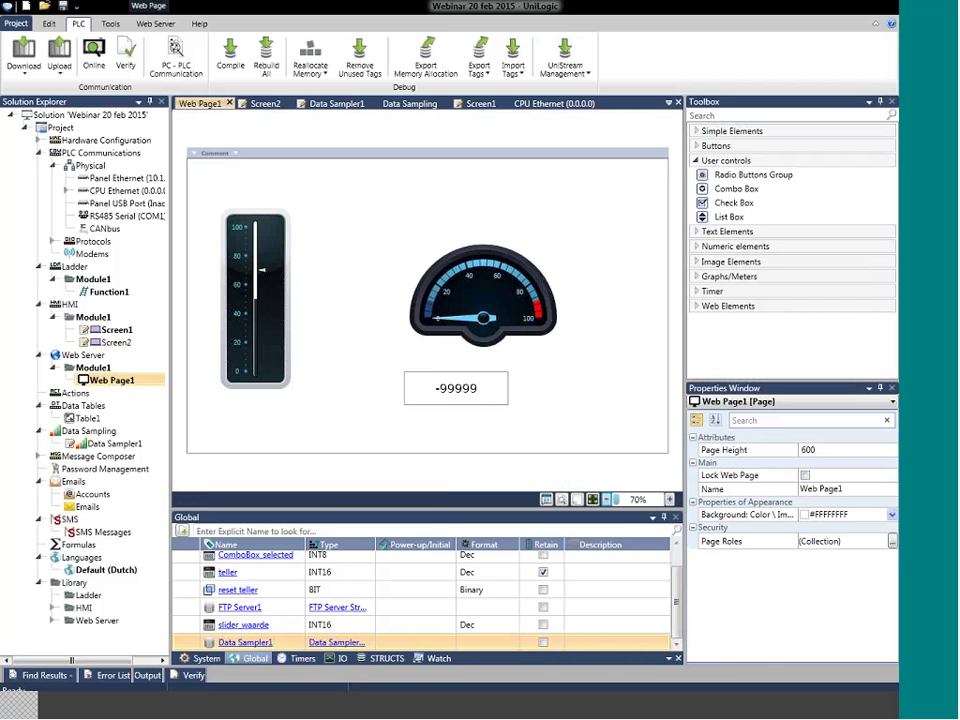
{"action": "double_click", "coordinate": [95, 367]}
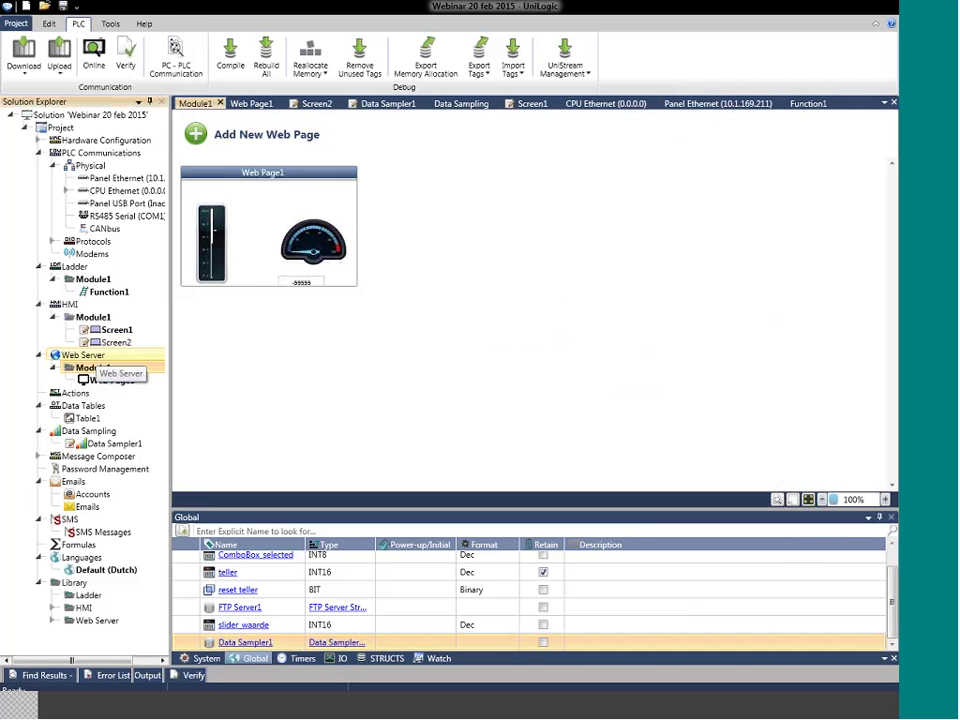
{"action": "double_click", "coordinate": [82, 355]}
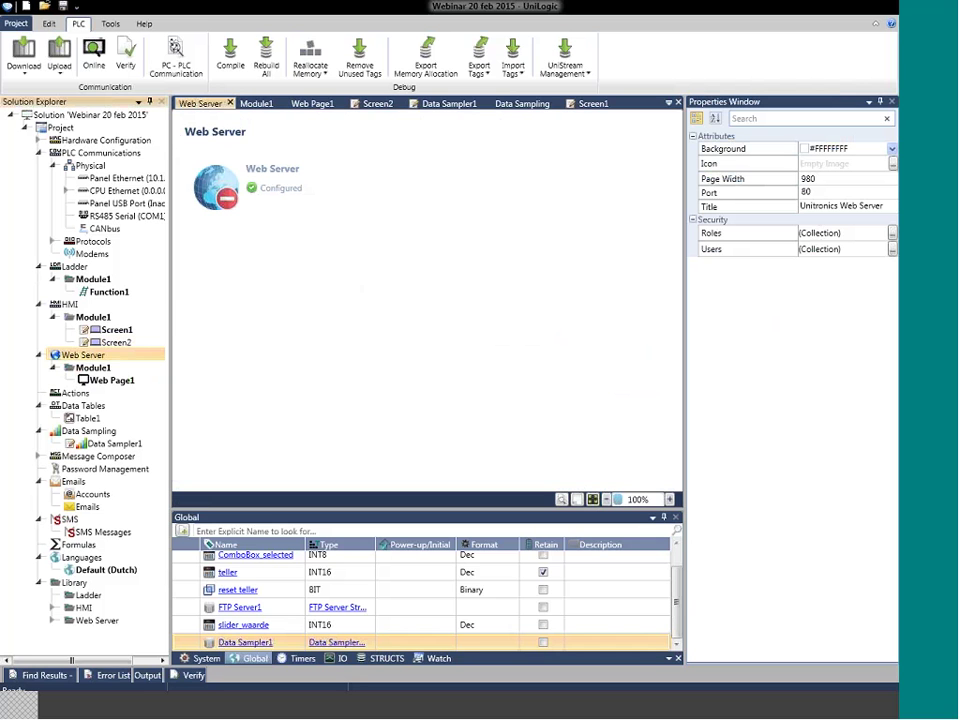
Inspect the properties of the numeric box and the tag linked to the circular gauge on Web Page1
{"action": "double_click", "coordinate": [140, 379]}
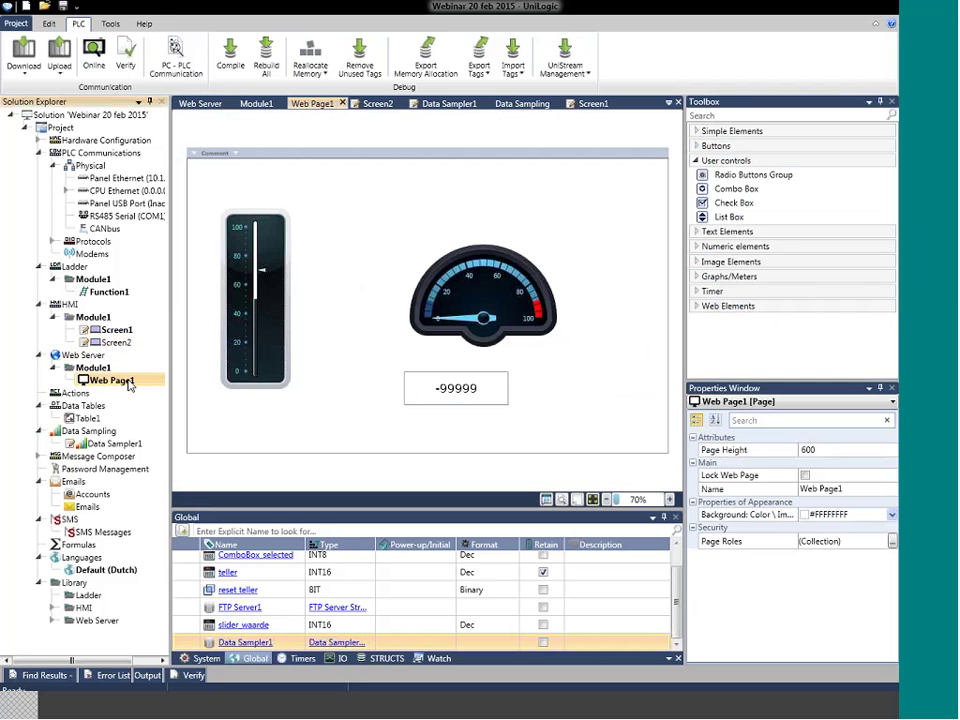
{"action": "left_click", "coordinate": [482, 386]}
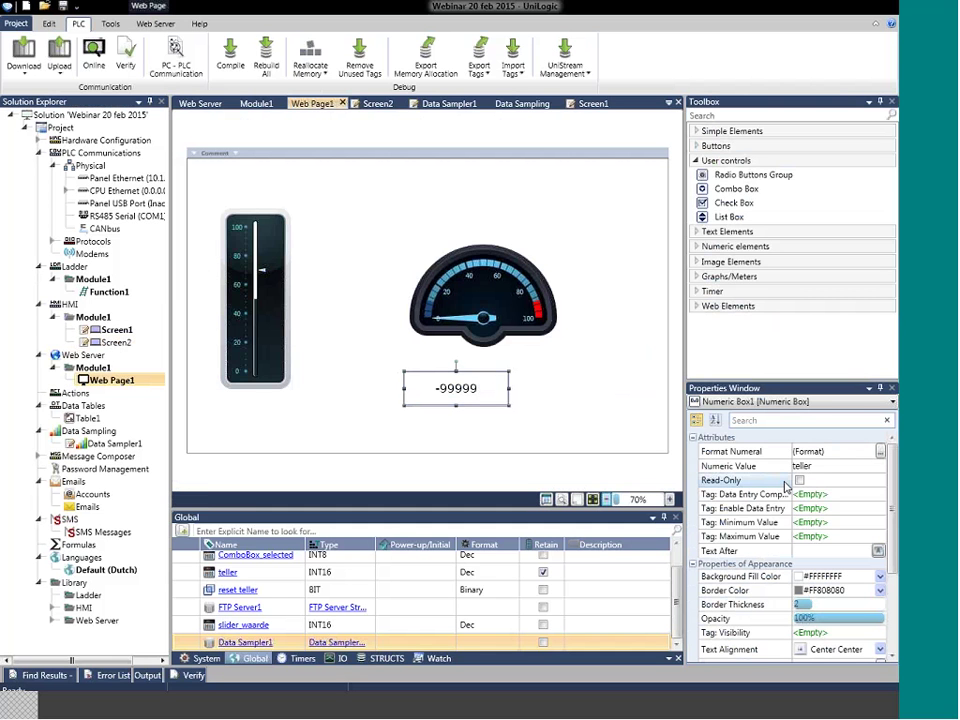
{"action": "mouse_move", "coordinate": [786, 486]}
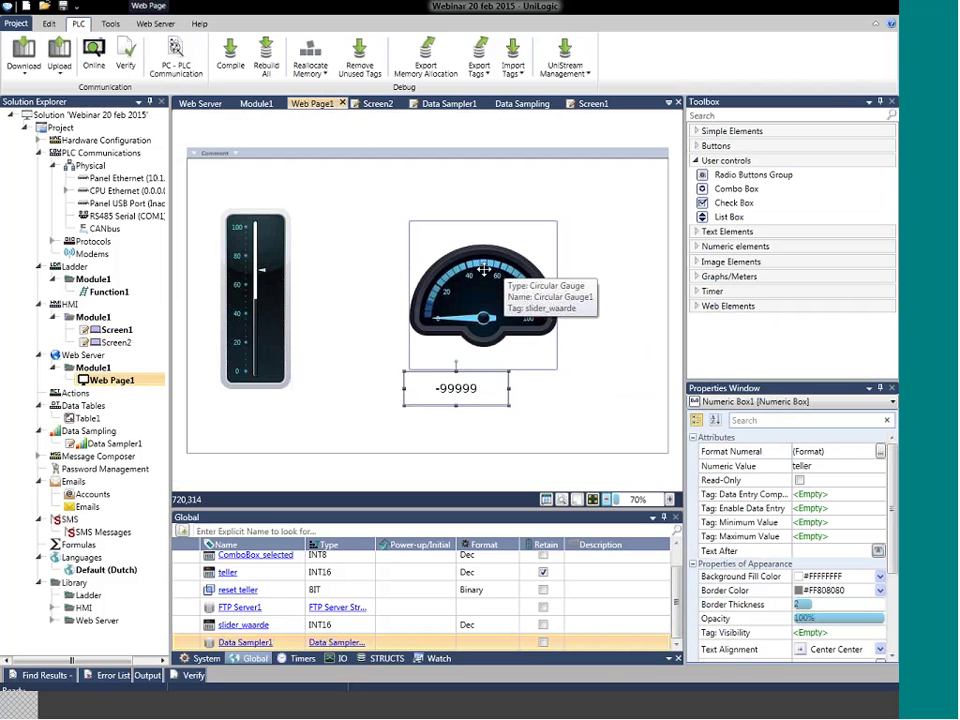
Add a second circular gauge to Web Page1, between the linear gauge and the existing half-top gauge
{"action": "left_click", "coordinate": [698, 278]}
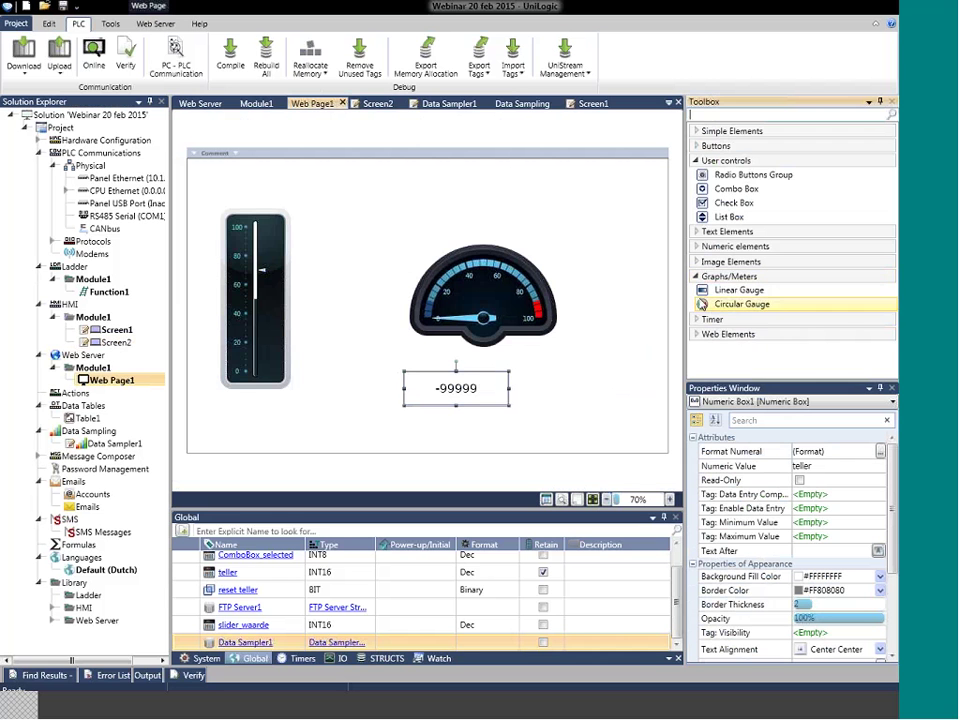
{"action": "left_click", "coordinate": [705, 305]}
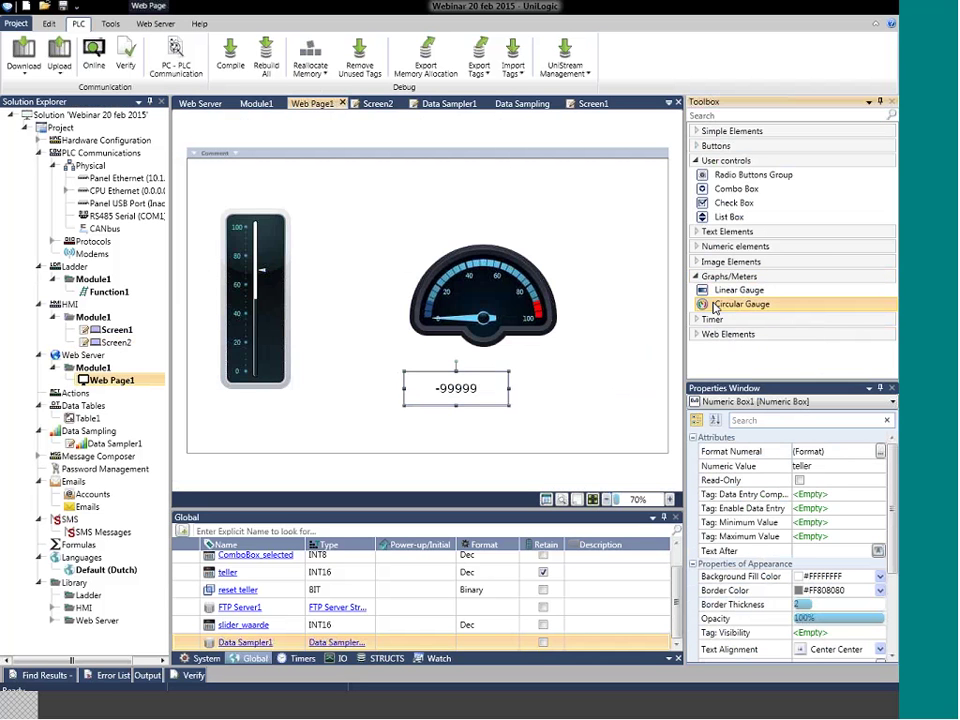
{"action": "left_click_drag", "start_coordinate": [715, 305], "coordinate": [374, 226]}
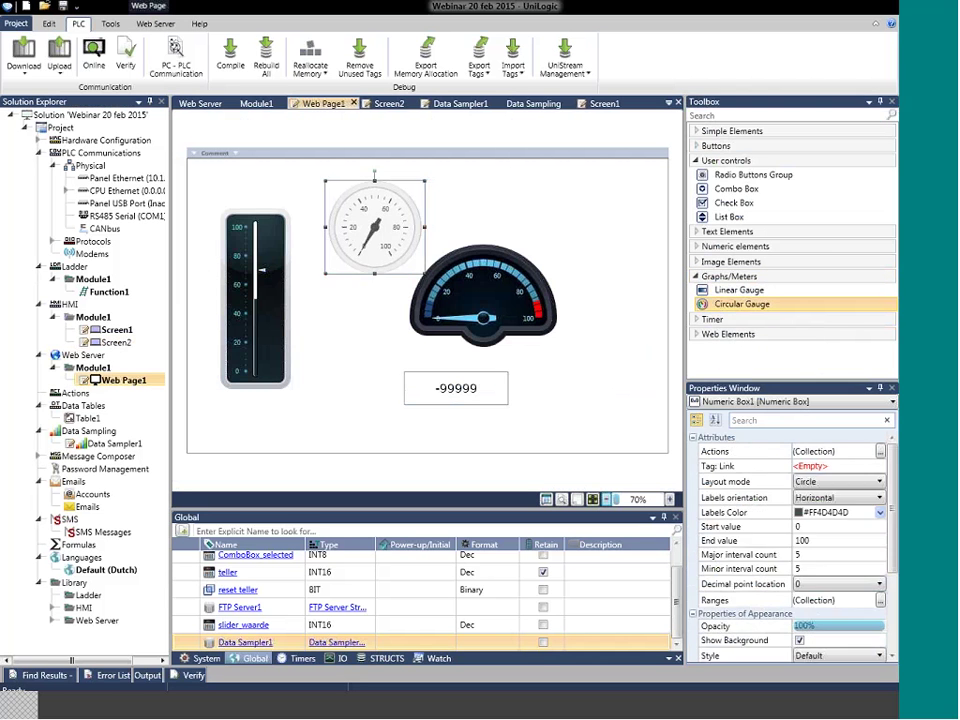
Try the Quarter Top Left layout on the new circular gauge and settle on Quarter Top Right
{"action": "left_click", "coordinate": [841, 484]}
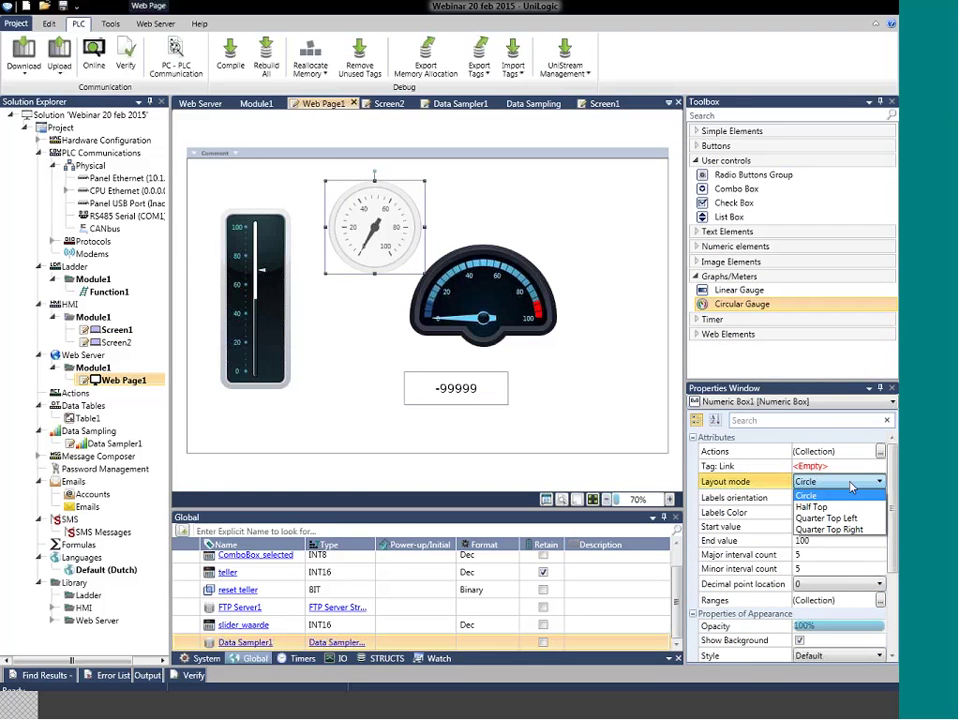
{"action": "left_click", "coordinate": [847, 517]}
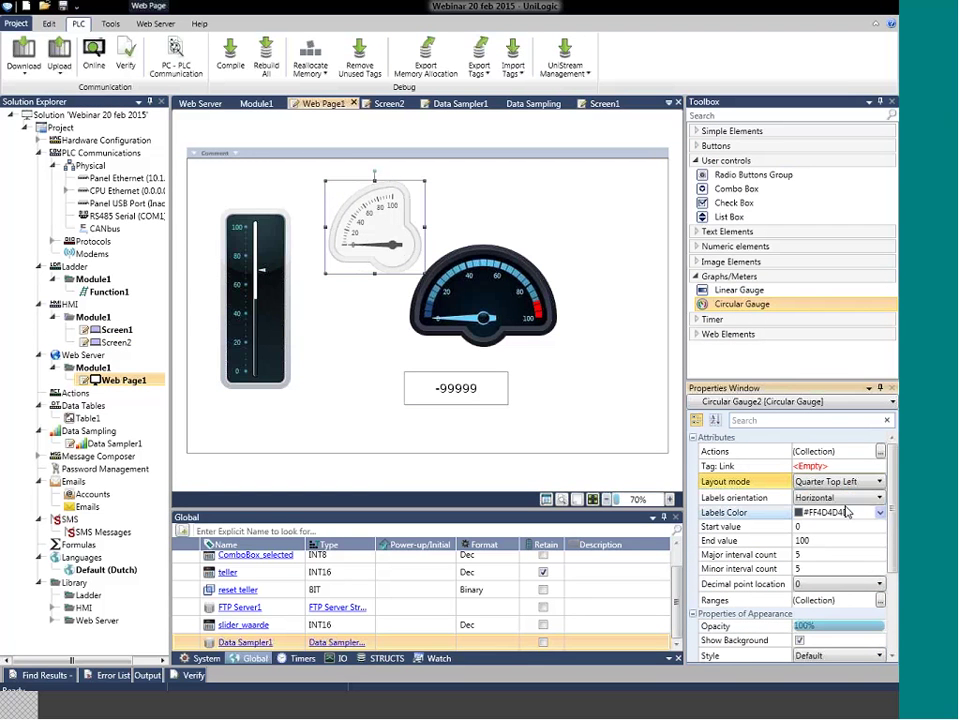
{"action": "left_click", "coordinate": [846, 483]}
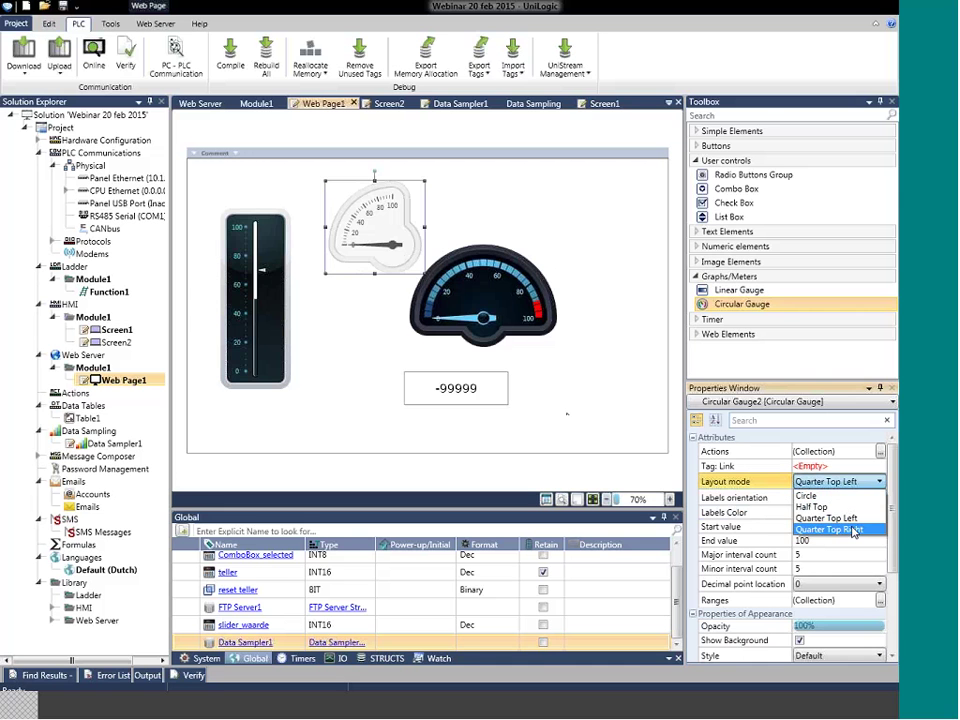
{"action": "left_click", "coordinate": [852, 529]}
Move the half-top gauge away from the new quarter gauge and enlarge the quarter gauge slightly
{"action": "left_click_drag", "start_coordinate": [500, 287], "coordinate": [551, 294]}
{"action": "left_click", "coordinate": [424, 274]}
{"action": "left_click_drag", "start_coordinate": [426, 276], "coordinate": [448, 279]}
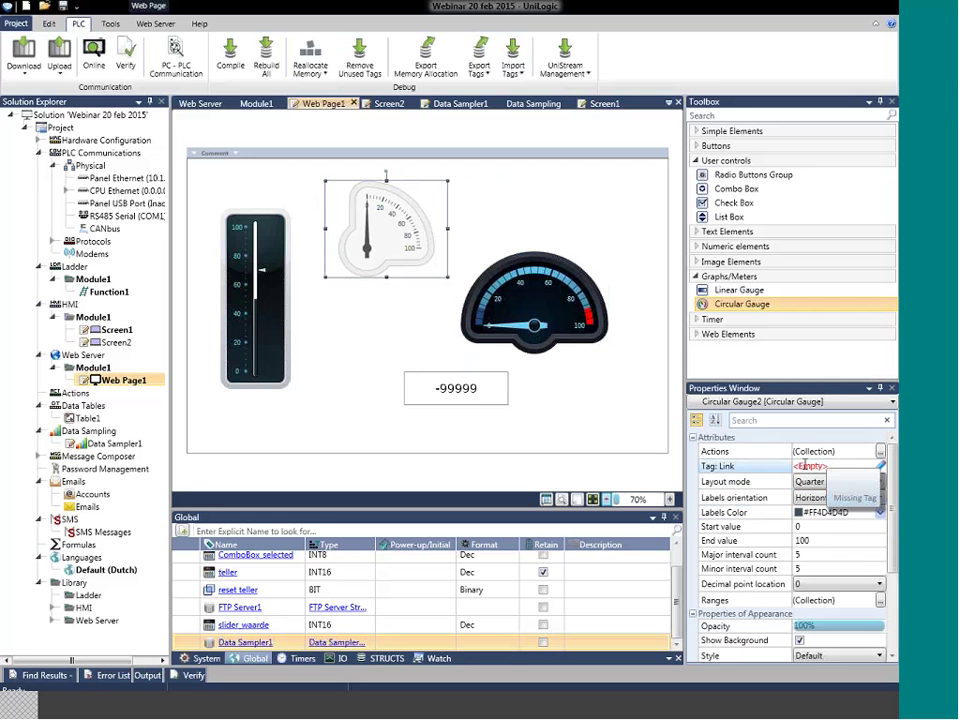
Try the Magic Light, Smart and Clean White styles on the half-top circular gauge
{"action": "left_click", "coordinate": [271, 323]}
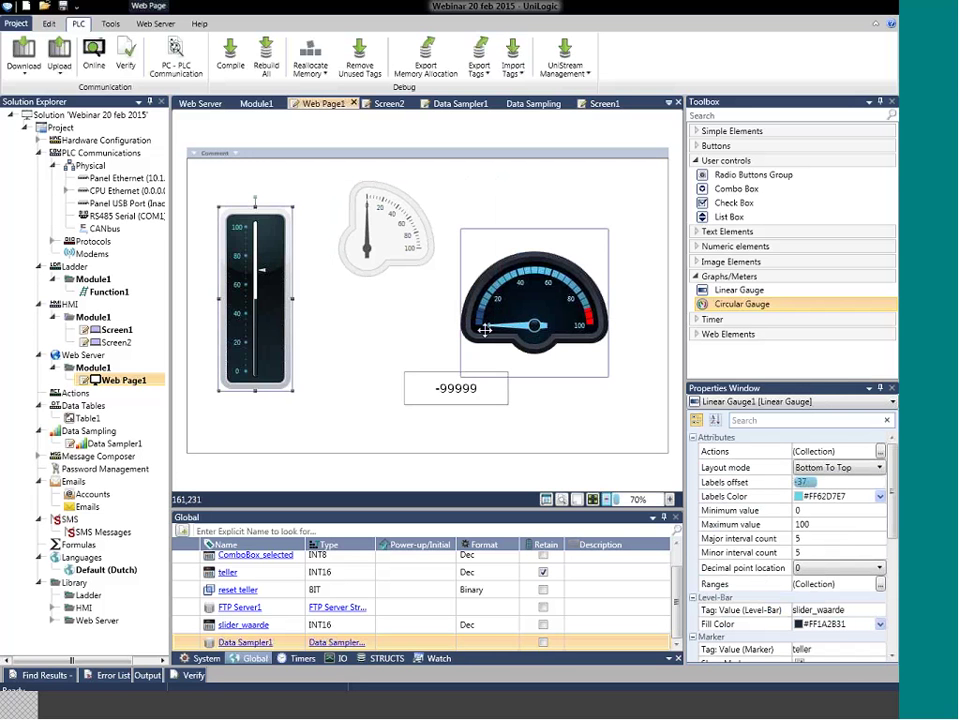
{"action": "left_click", "coordinate": [563, 300]}
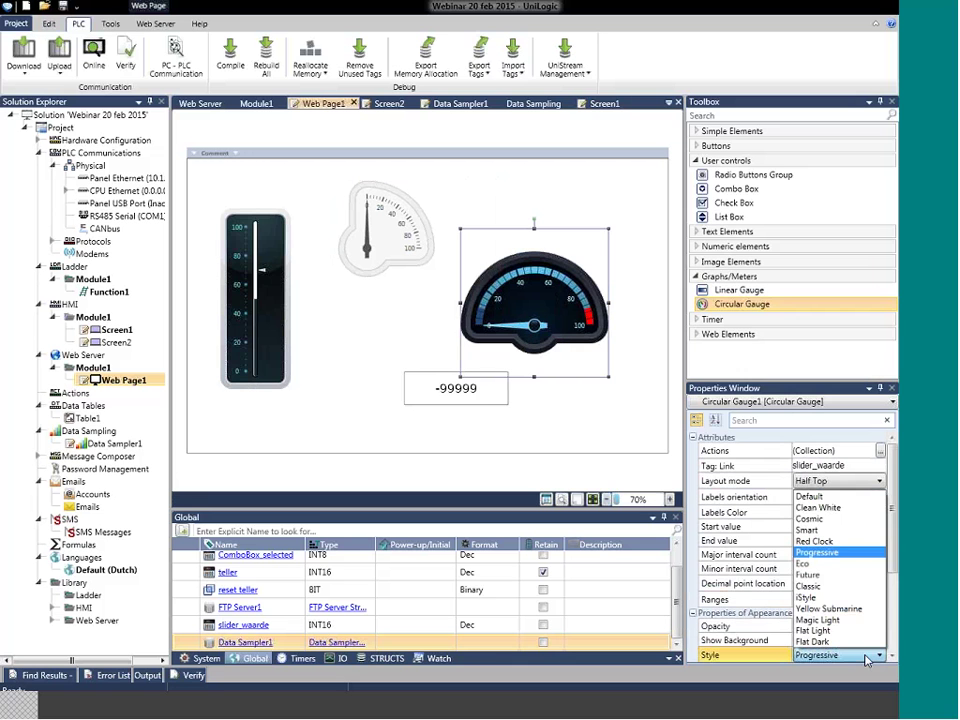
{"action": "left_click", "coordinate": [830, 620]}
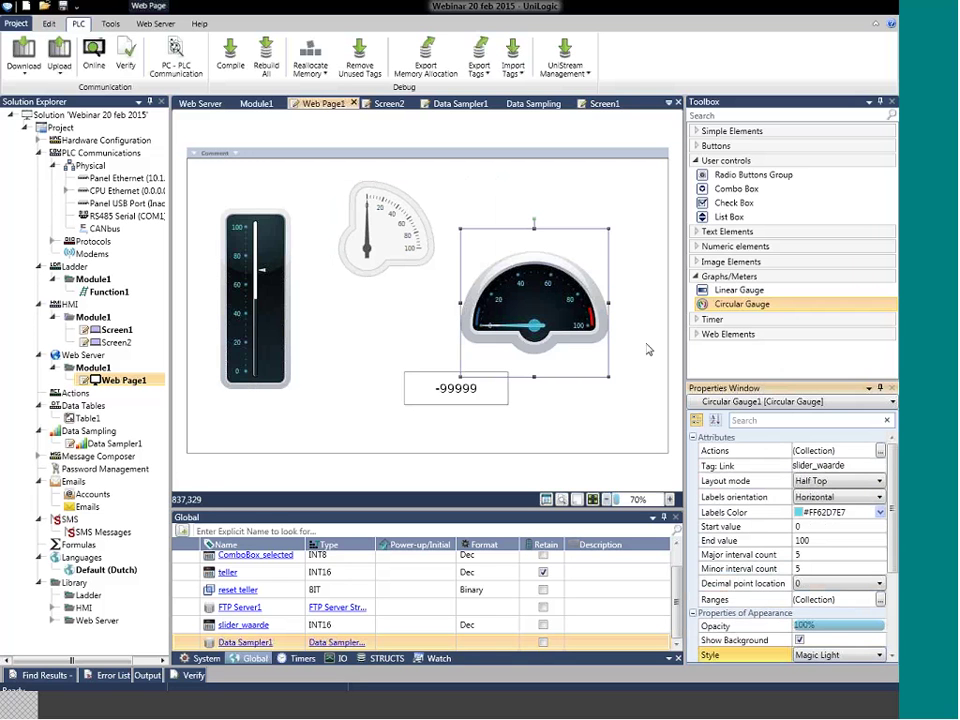
{"action": "left_click", "coordinate": [879, 655]}
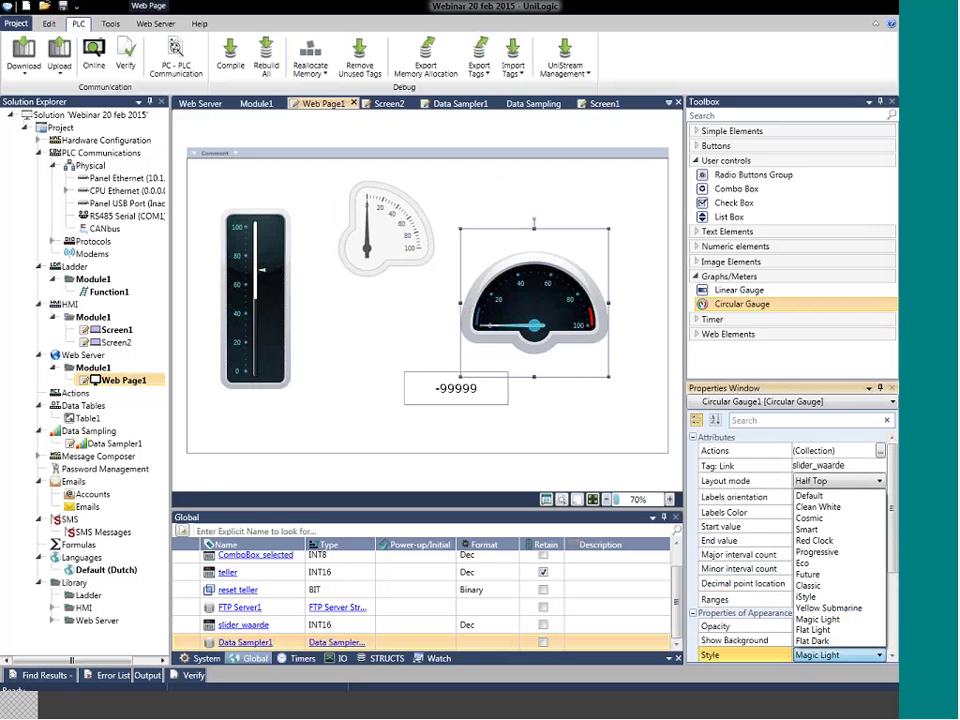
{"action": "left_click", "coordinate": [807, 529]}
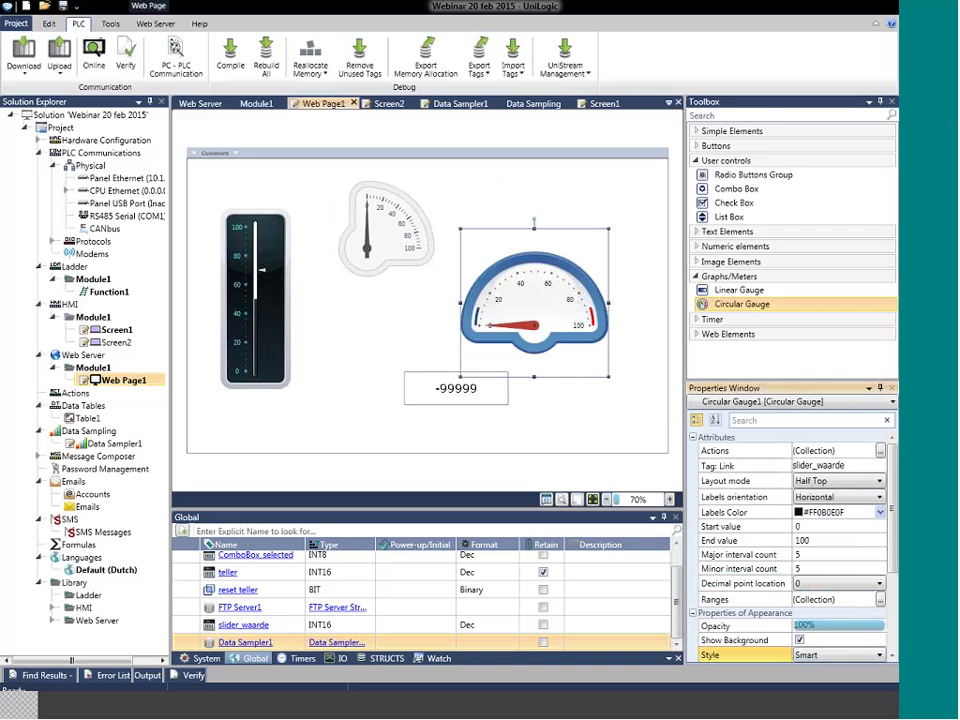
{"action": "left_click", "coordinate": [879, 655]}
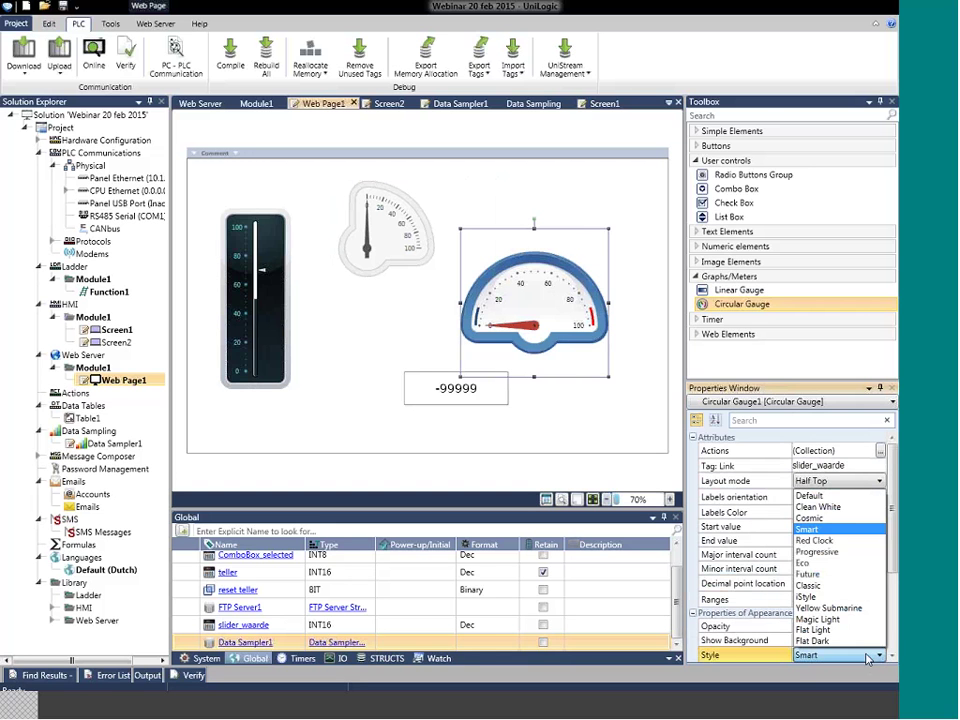
{"action": "left_click", "coordinate": [830, 510]}
Try Magic Light again on the half-top circular gauge and settle on the Yellow Submarine style
{"action": "left_click", "coordinate": [856, 657]}
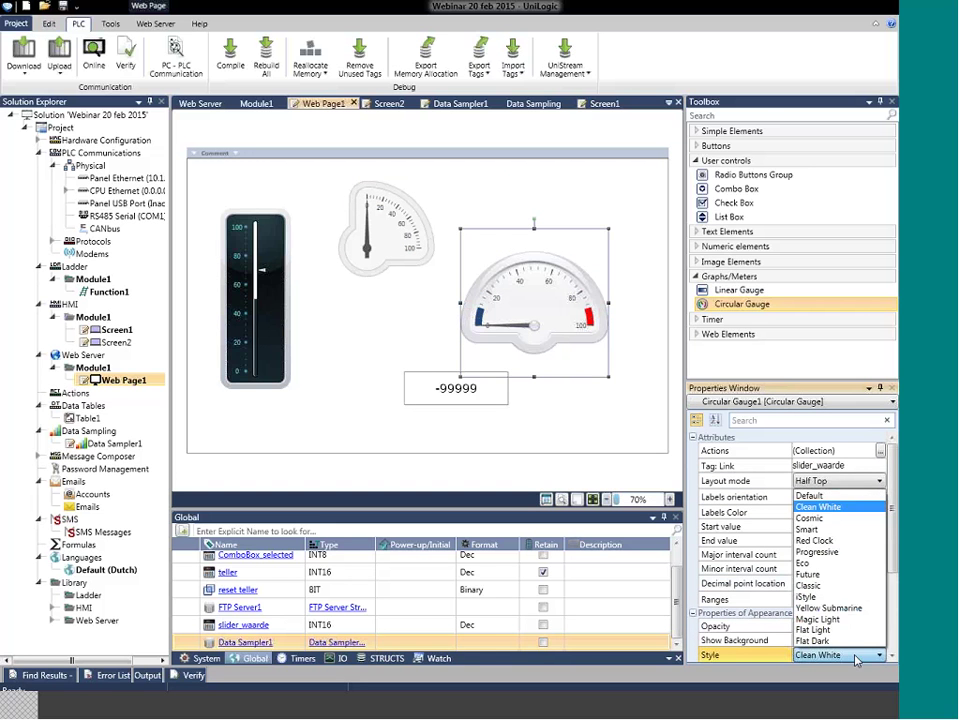
{"action": "key", "text": "Down"}
{"action": "key", "text": "Down"}
{"action": "key", "text": "Down"}
{"action": "key", "text": "Down"}
{"action": "key", "text": "Down"}
{"action": "key", "text": "Down"}
{"action": "key", "text": "Down"}
{"action": "key", "text": "Down"}
{"action": "key", "text": "Down"}
{"action": "key", "text": "Down"}
{"action": "key", "text": "Return"}
{"action": "left_click", "coordinate": [840, 657]}
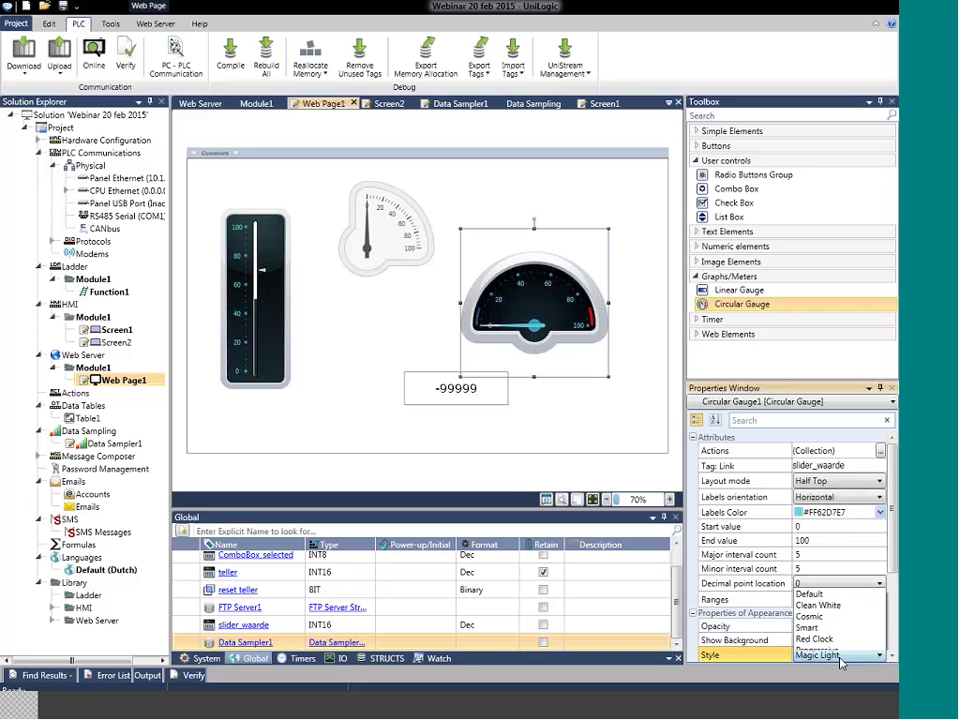
{"action": "left_click", "coordinate": [830, 608]}
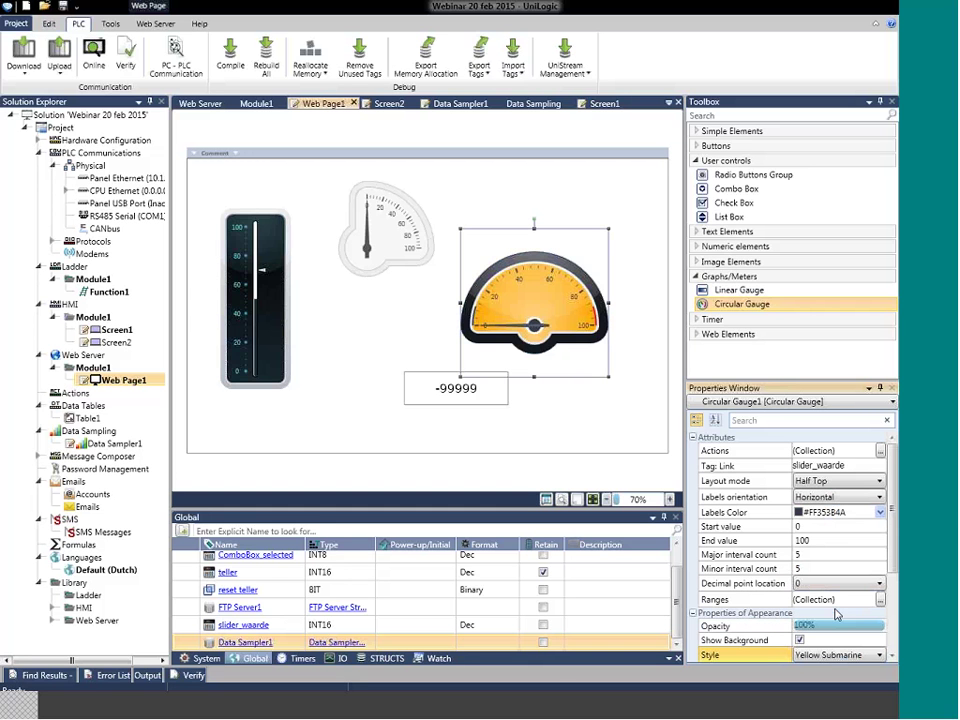
Set the background of Web Page1 to the image Isotron logo.png
{"action": "left_click", "coordinate": [364, 341]}
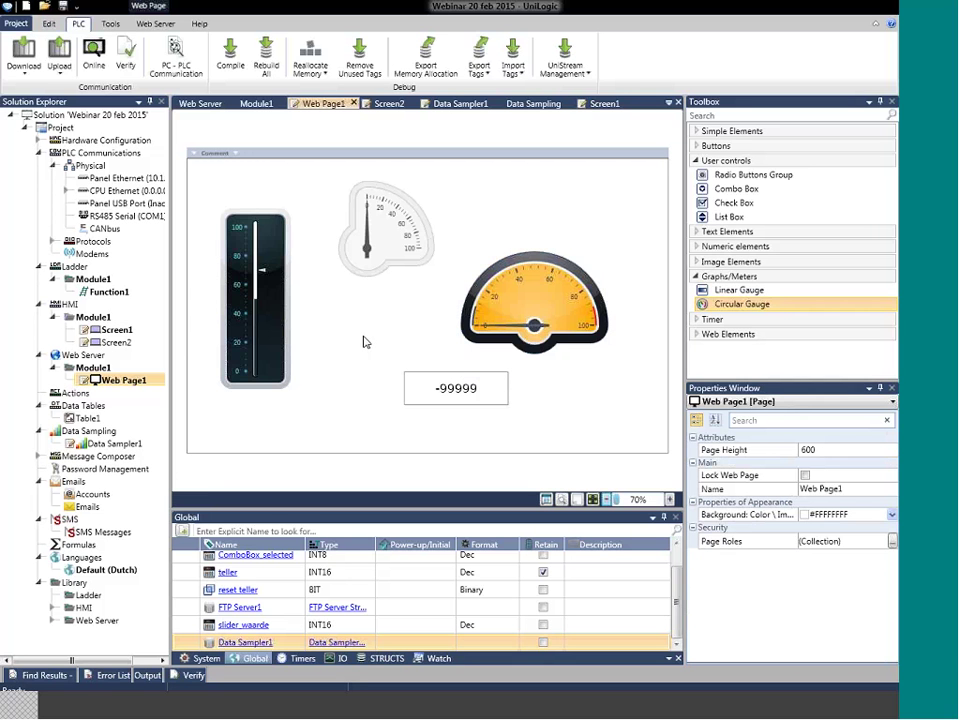
{"action": "left_click", "coordinate": [892, 514]}
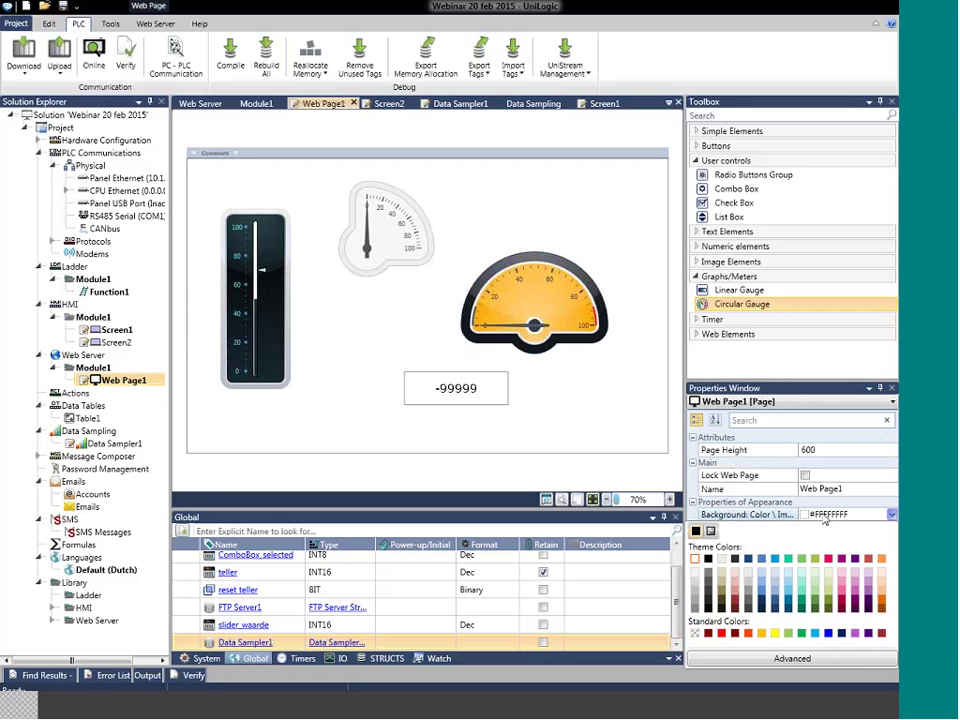
{"action": "left_click", "coordinate": [711, 532]}
{"action": "left_click", "coordinate": [847, 657]}
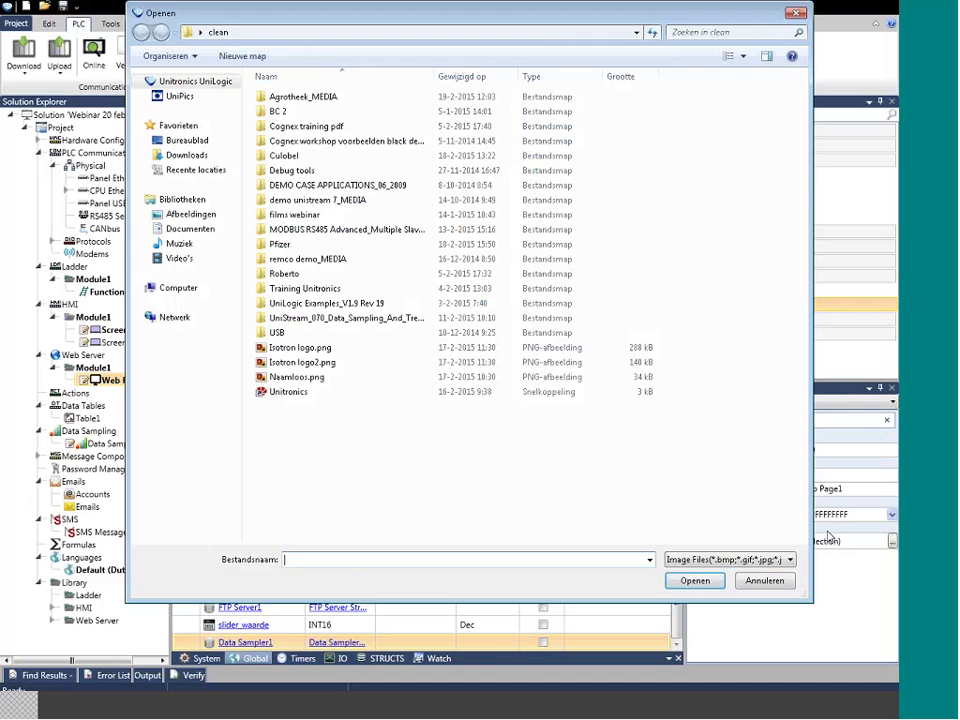
{"action": "left_click", "coordinate": [330, 364]}
{"action": "left_click", "coordinate": [305, 348]}
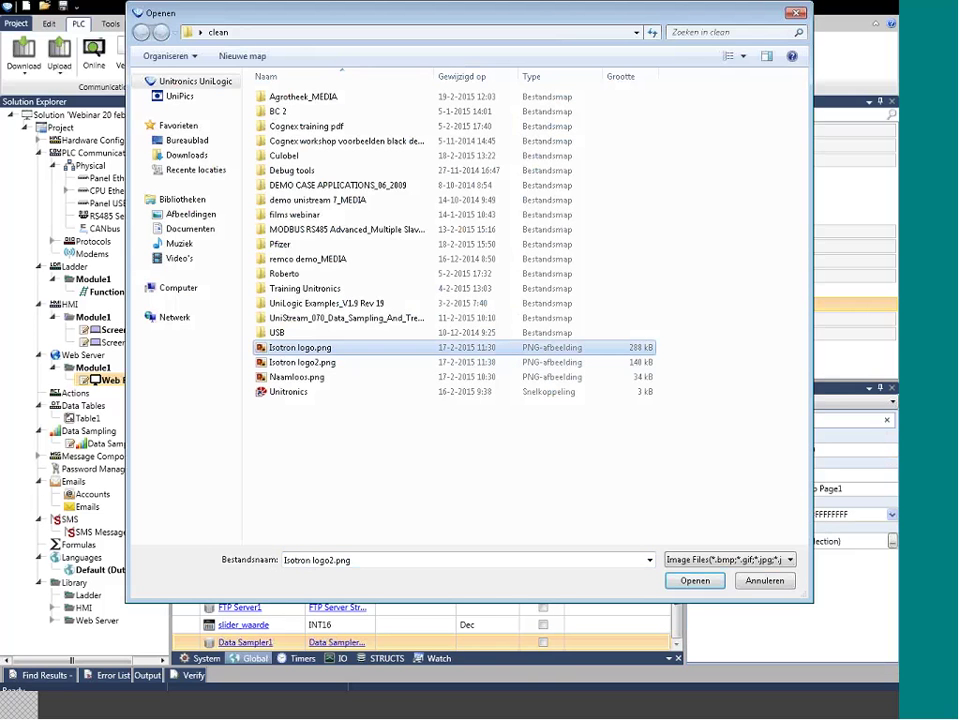
{"action": "left_click", "coordinate": [695, 581]}
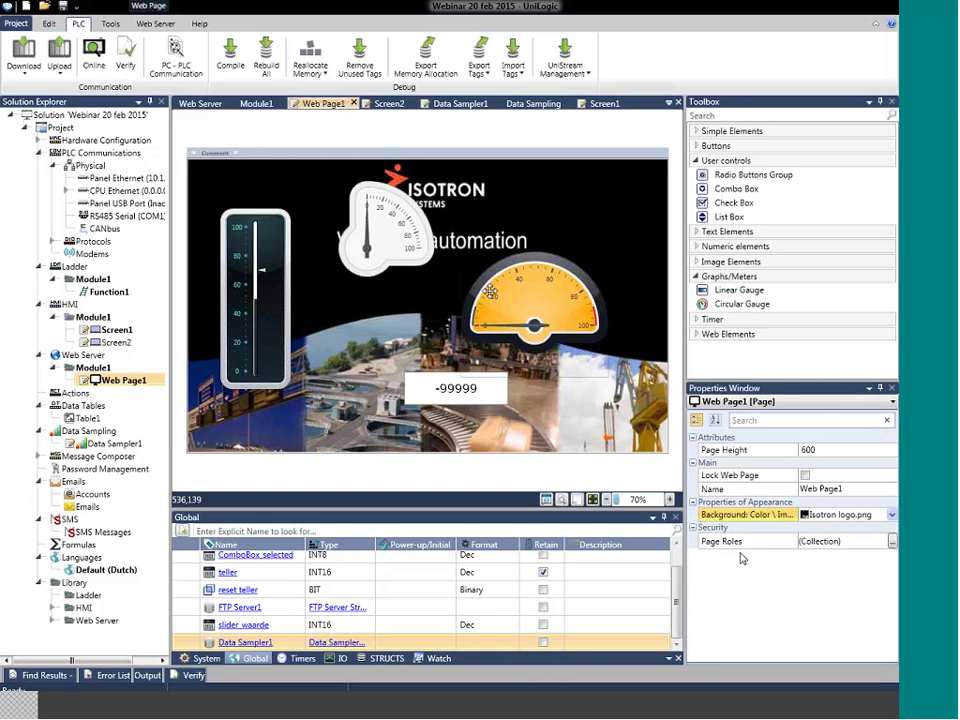
Rearrange both circular gauges, the linear gauge and the numeric box around the logo and slogan of the background image
{"action": "left_click", "coordinate": [413, 302]}
{"action": "left_click_drag", "start_coordinate": [413, 302], "coordinate": [423, 302]}
{"action": "left_click_drag", "start_coordinate": [533, 300], "coordinate": [577, 300]}
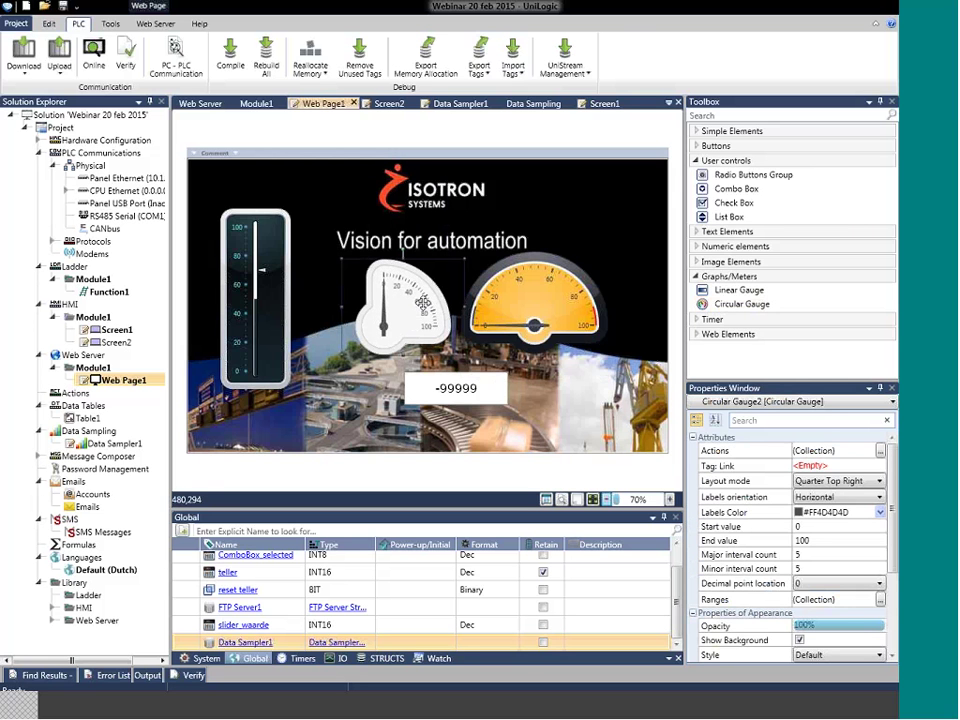
{"action": "left_click_drag", "start_coordinate": [256, 300], "coordinate": [246, 277]}
{"action": "left_click", "coordinate": [456, 388]}
{"action": "left_click_drag", "start_coordinate": [456, 388], "coordinate": [432, 405]}
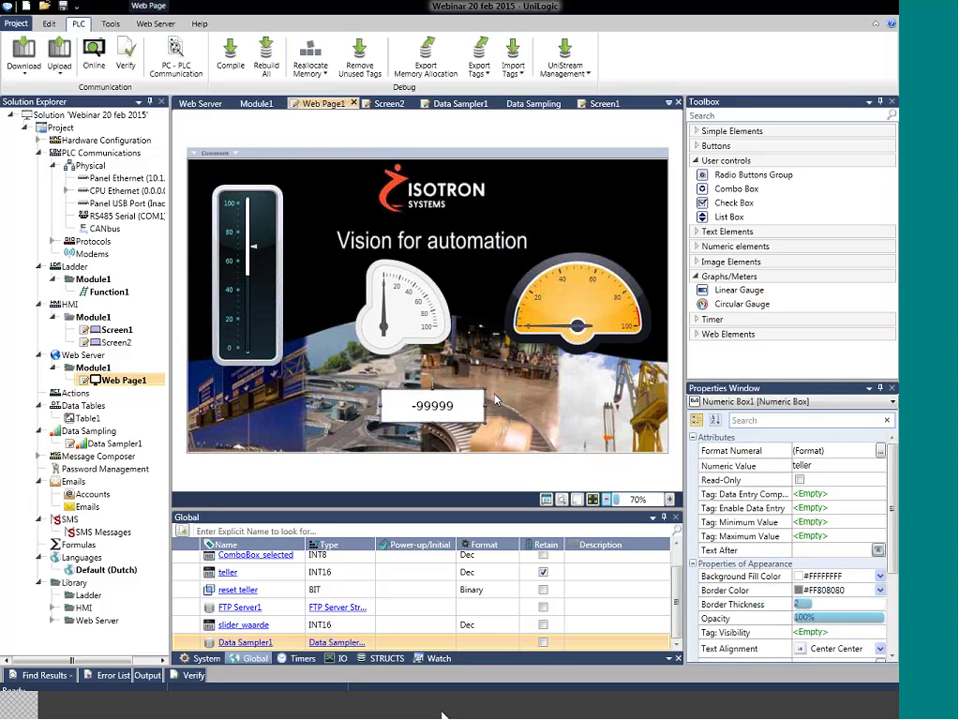
Switch to the browser with the live web page and enter 14 and 75 in turn in its numeric box
{"action": "left_click", "coordinate": [128, 712]}
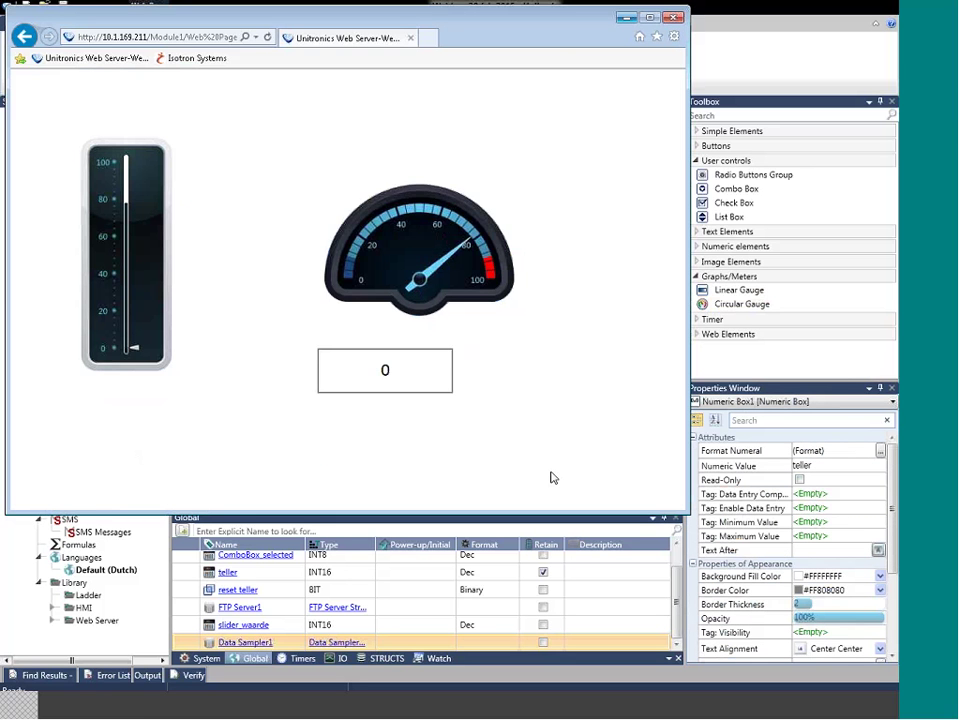
{"action": "left_click", "coordinate": [446, 362]}
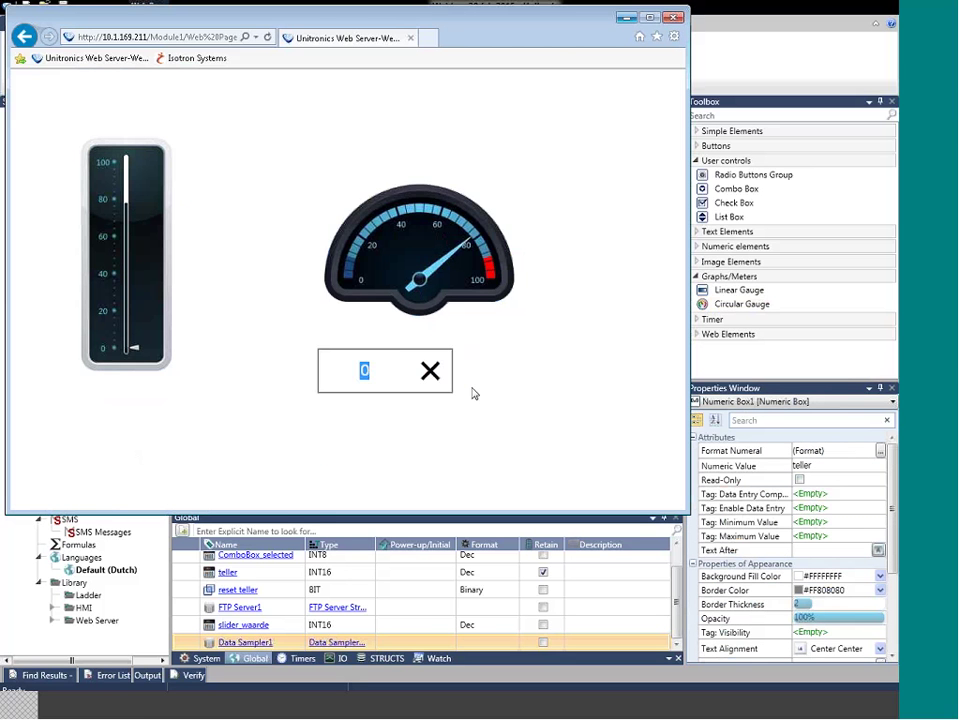
{"action": "type", "text": "14"}
{"action": "key", "text": "Return"}
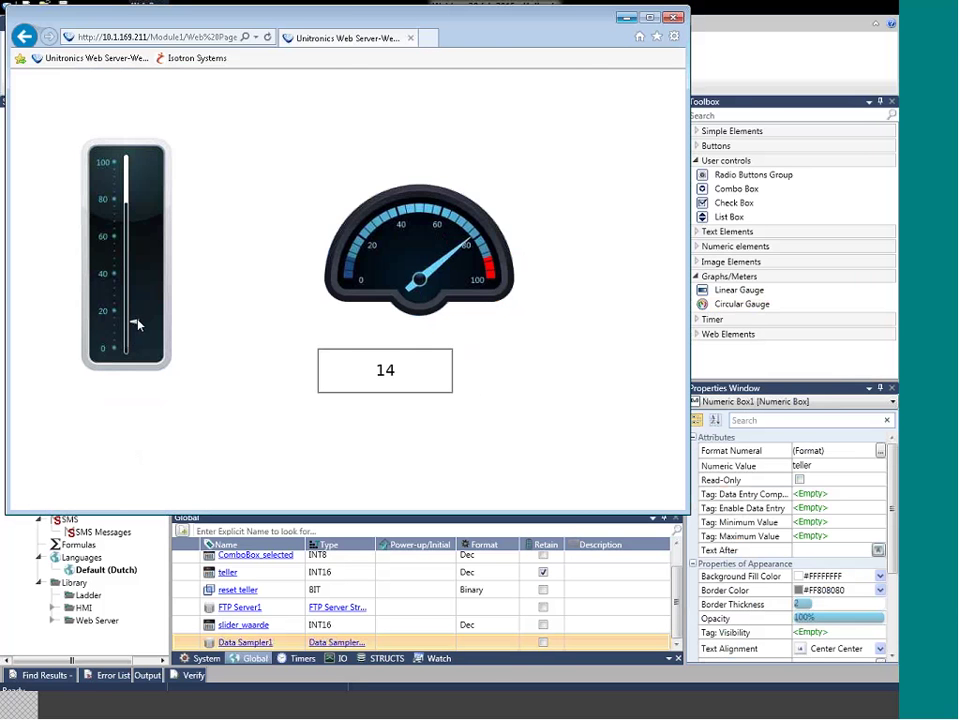
{"action": "left_click", "coordinate": [370, 371]}
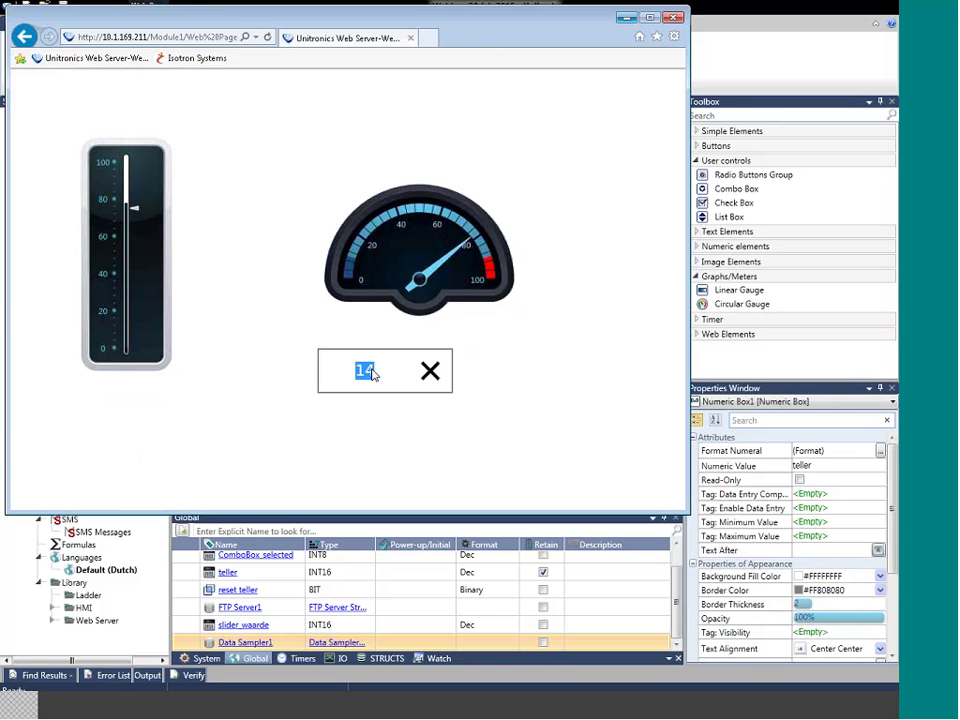
{"action": "type", "text": "75"}
{"action": "key", "text": "Return"}
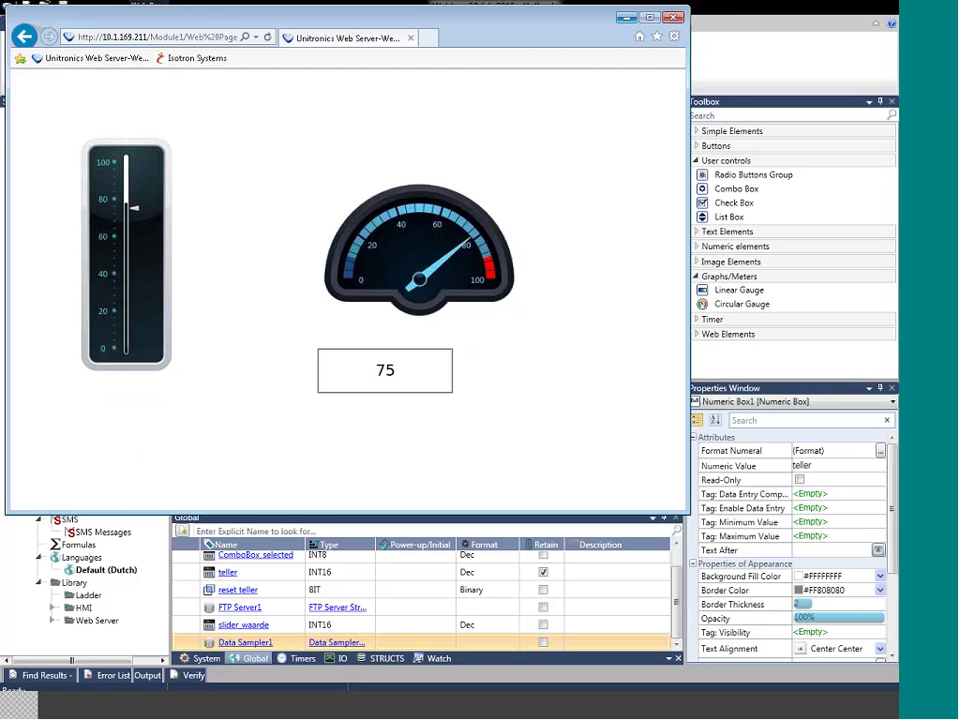
Switch back to UniLogic and place a video element about 330 by 259 on Screen2
{"action": "left_click", "coordinate": [277, 712]}
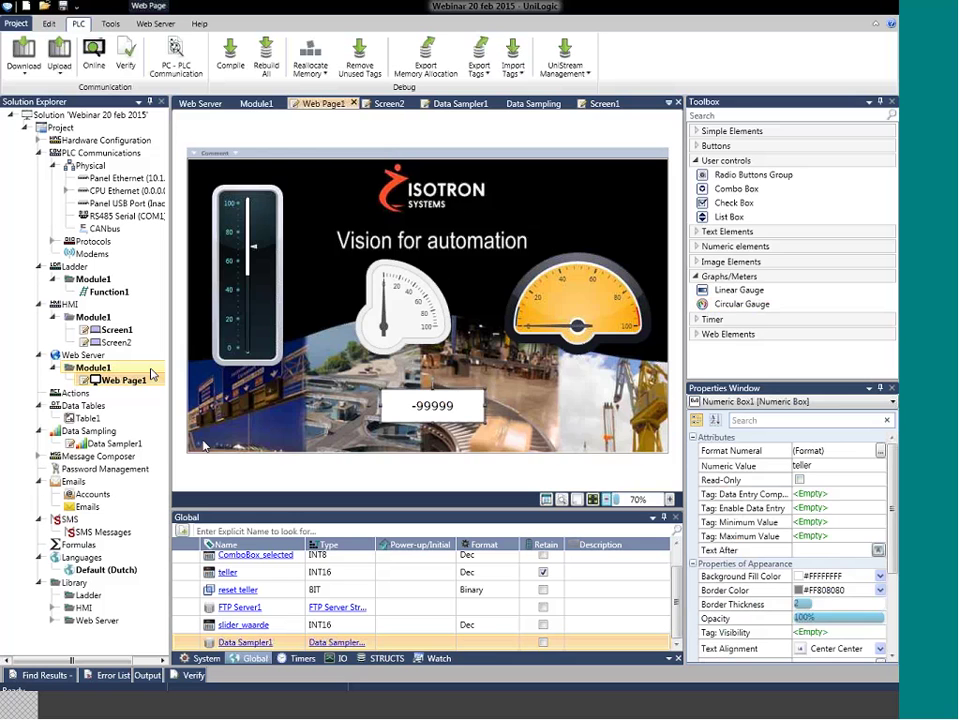
{"action": "double_click", "coordinate": [125, 342]}
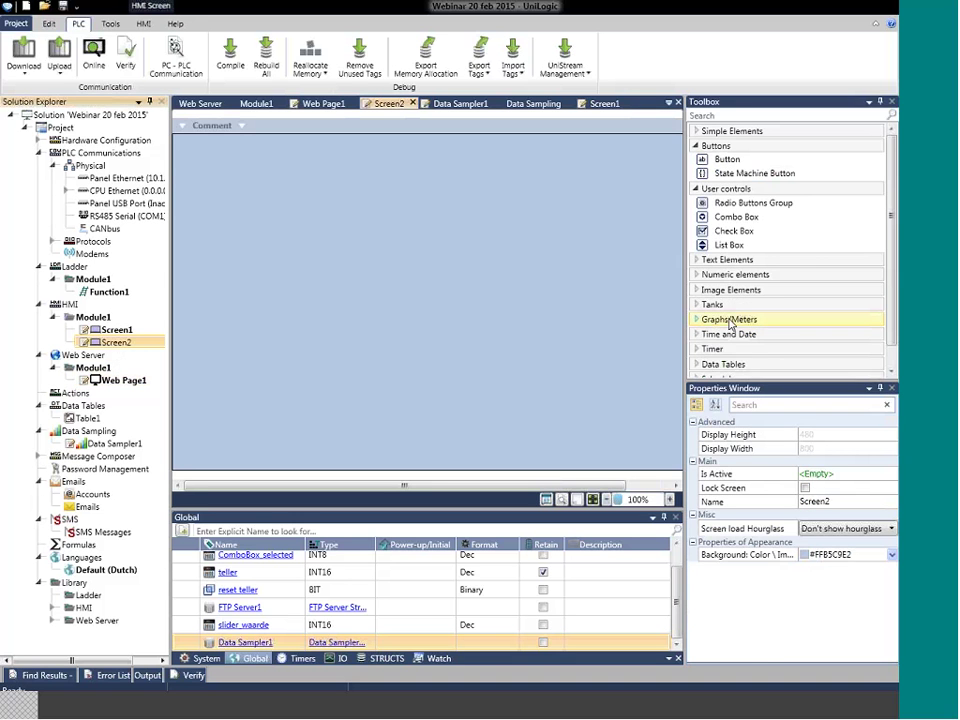
{"action": "scroll", "coordinate": [715, 350], "scroll_direction": "down", "scroll_amount": 2}
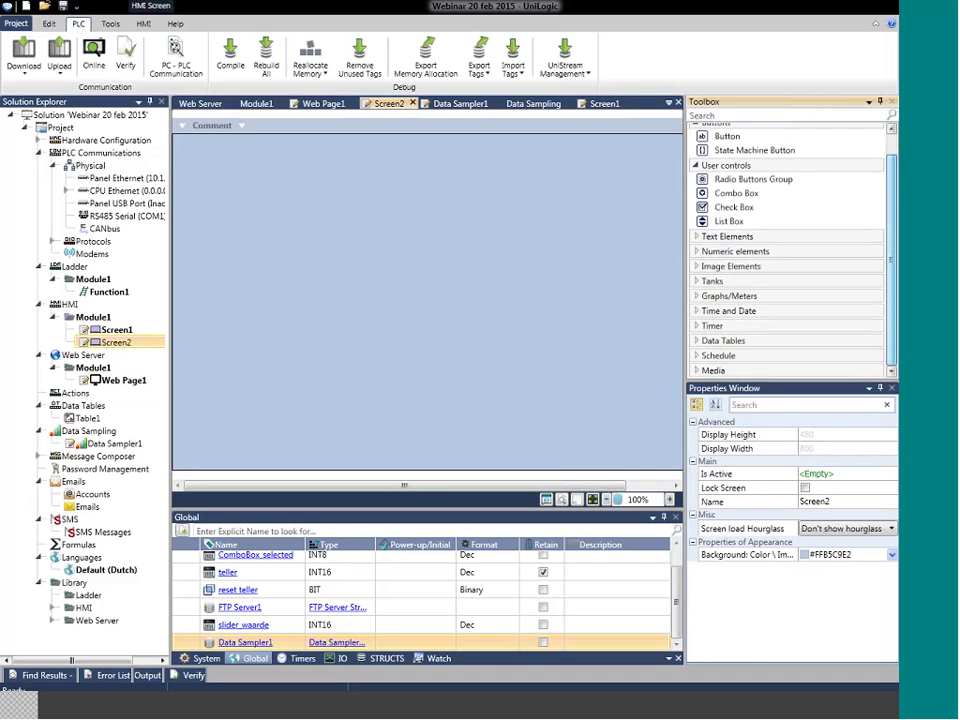
{"action": "left_click", "coordinate": [705, 372]}
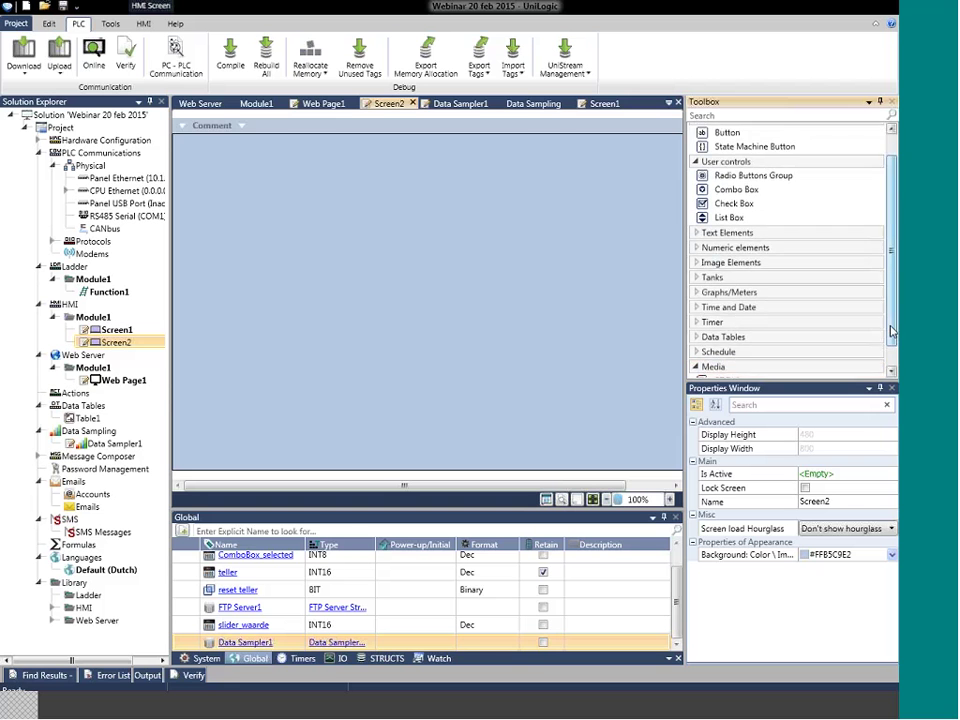
{"action": "scroll", "coordinate": [710, 374], "scroll_direction": "down", "scroll_amount": 2}
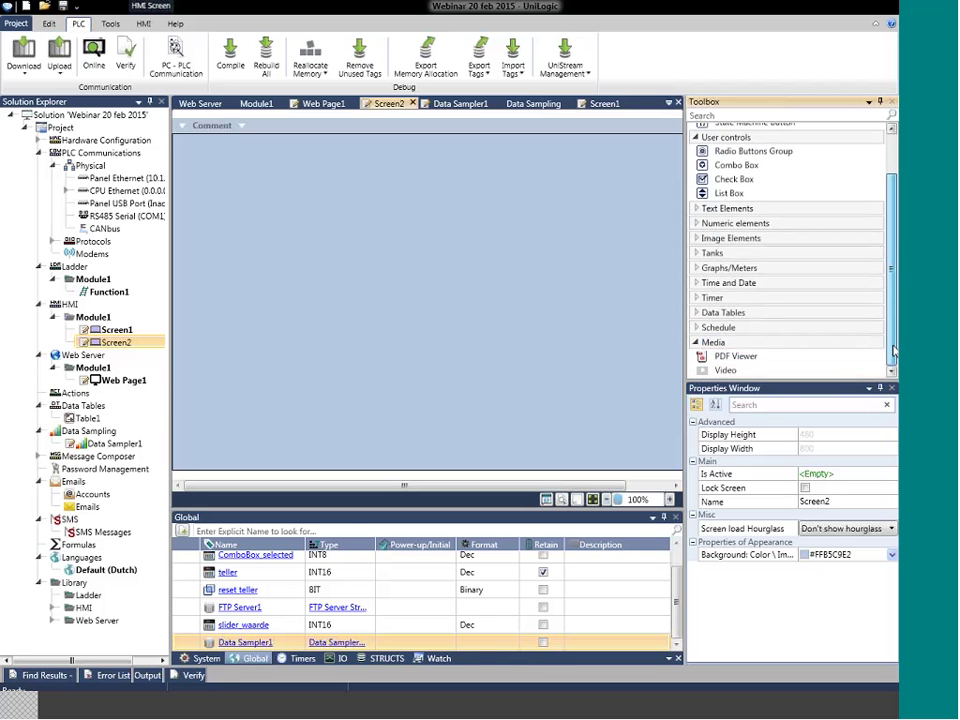
{"action": "left_click", "coordinate": [726, 372]}
{"action": "mouse_move", "coordinate": [270, 180]}
{"action": "left_mouse_down"}
{"action": "mouse_move", "coordinate": [345, 283]}
{"action": "mouse_move", "coordinate": [502, 361]}
{"action": "left_mouse_up"}
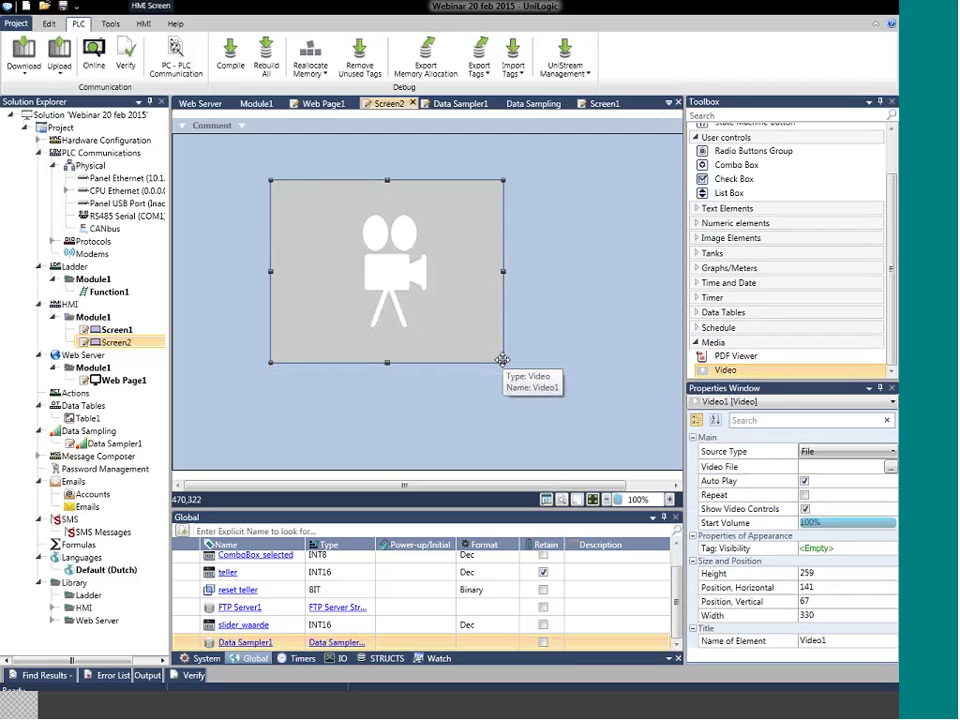
Set the video element's source type to Streaming and inspect its source name and port fields
{"action": "left_click", "coordinate": [870, 453]}
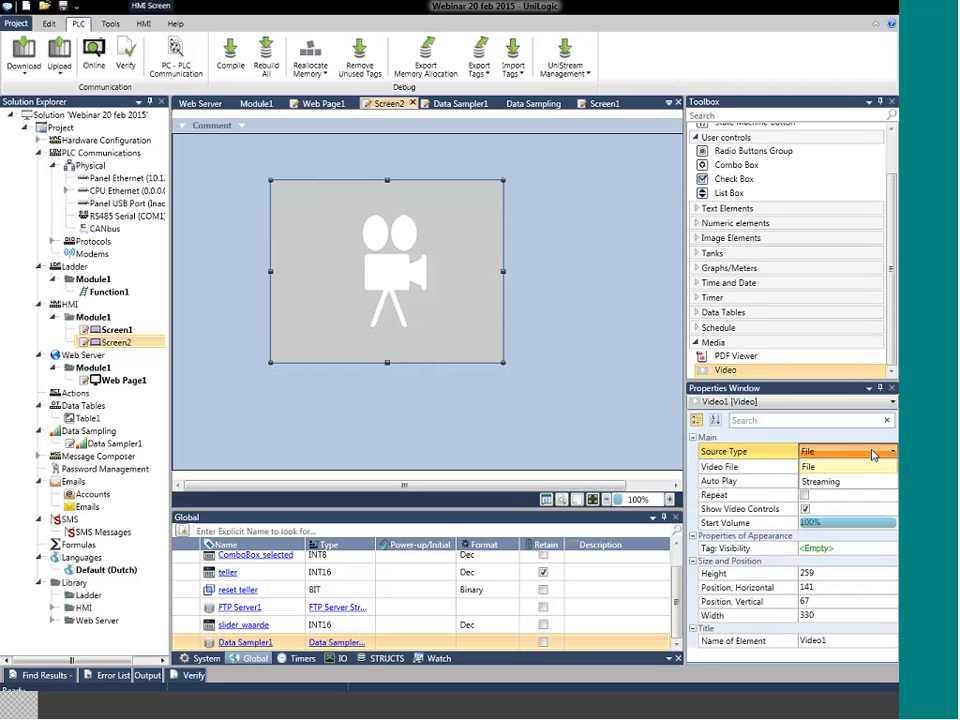
{"action": "left_click", "coordinate": [826, 482]}
{"action": "left_click", "coordinate": [827, 485]}
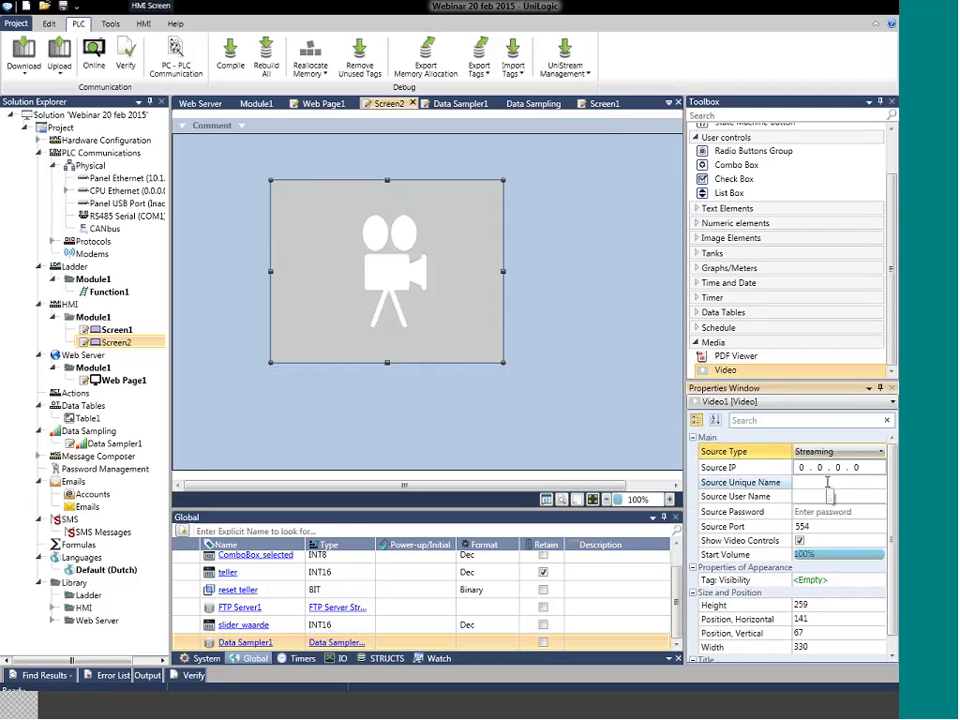
{"action": "left_click", "coordinate": [822, 530]}
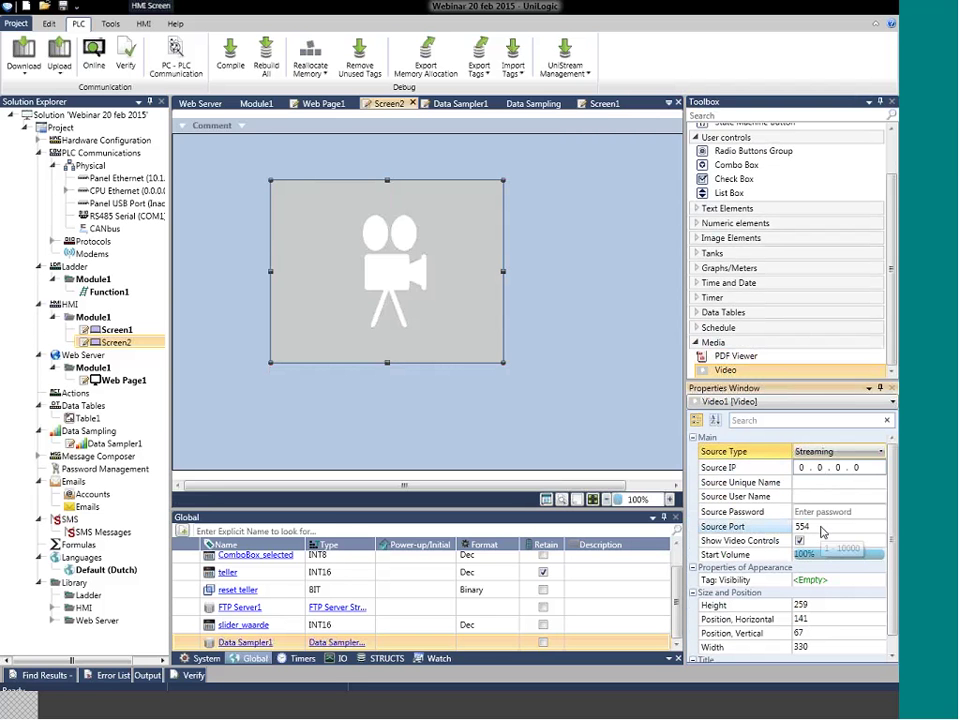
{"action": "left_click", "coordinate": [818, 482]}
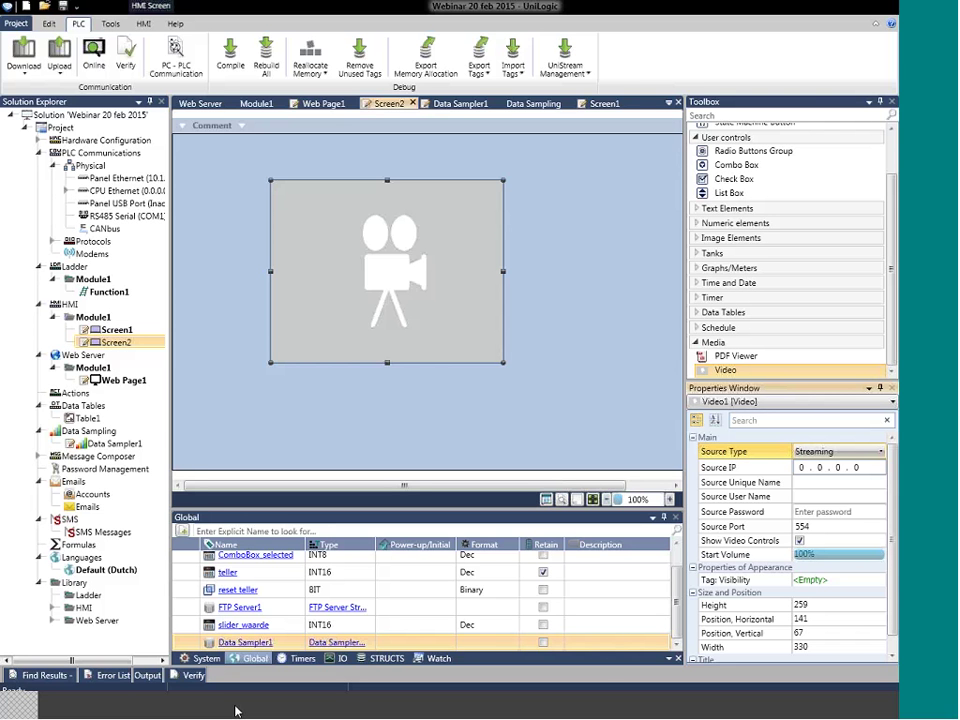
Switch to the PowerPoint webinar presentation and resume its slide show
{"action": "left_click", "coordinate": [285, 713]}
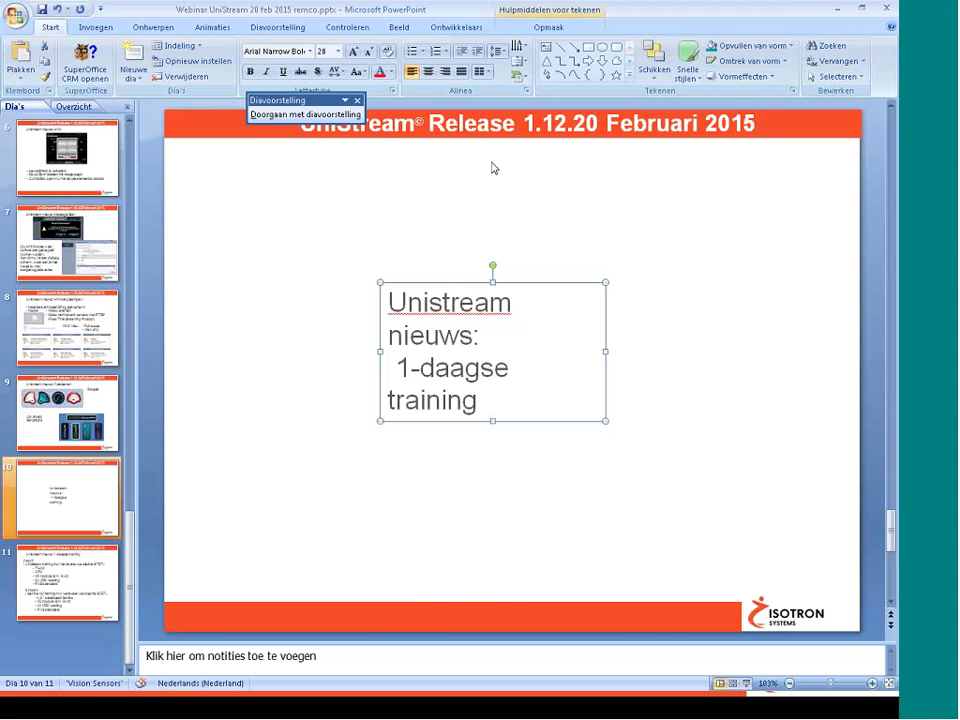
{"action": "left_click", "coordinate": [305, 114]}
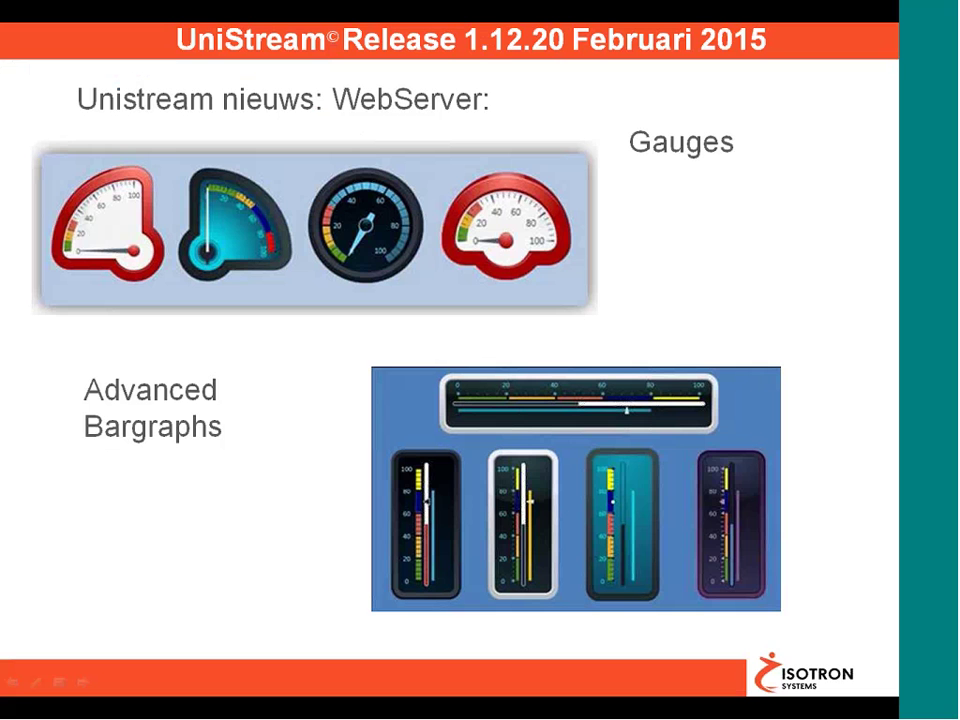